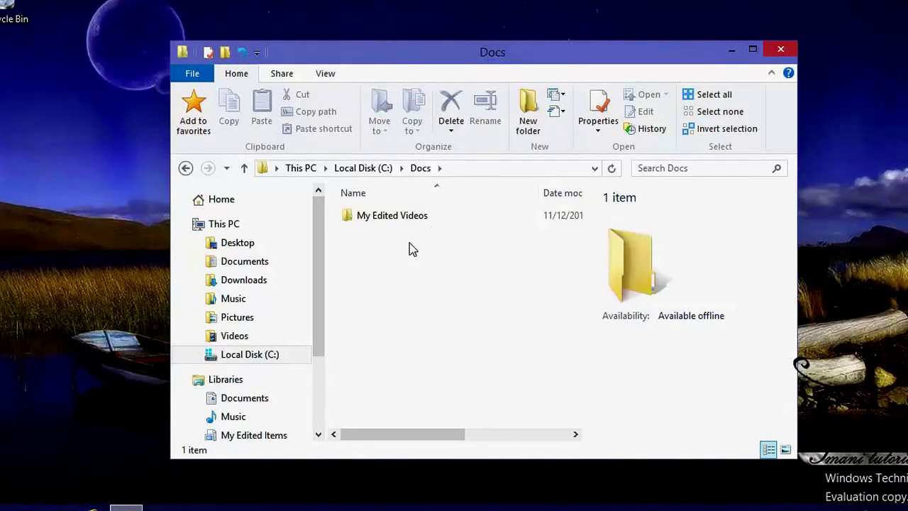
Step: Create a new text document in the Docs folder and name it doc
right_click(340, 254)
mouse_move(488, 445)
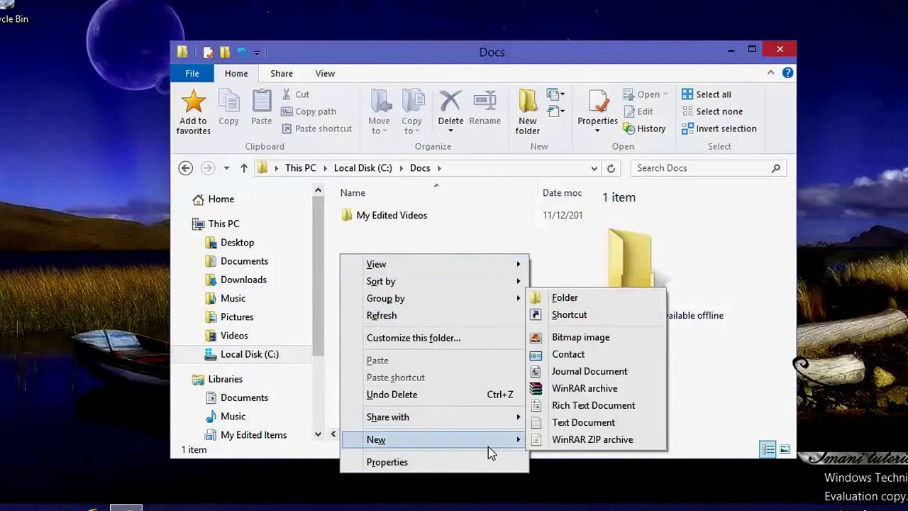
left_click(583, 434)
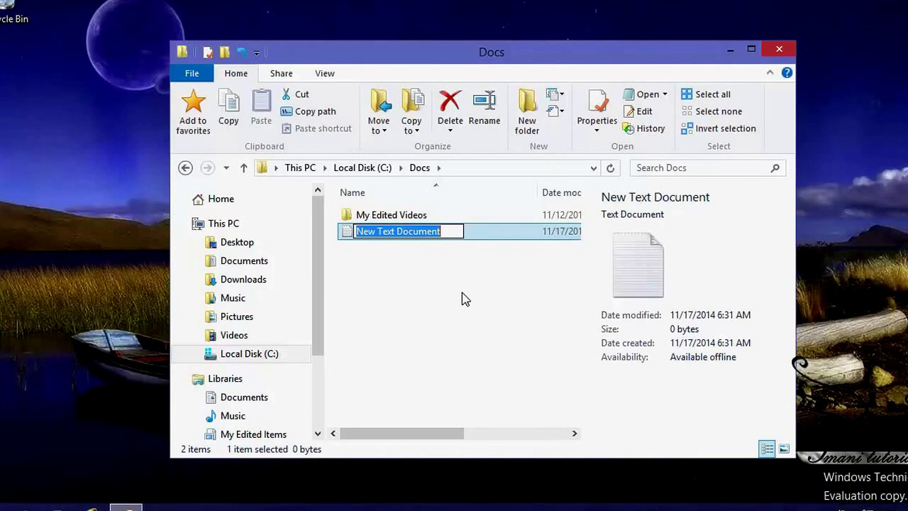
type("doc")
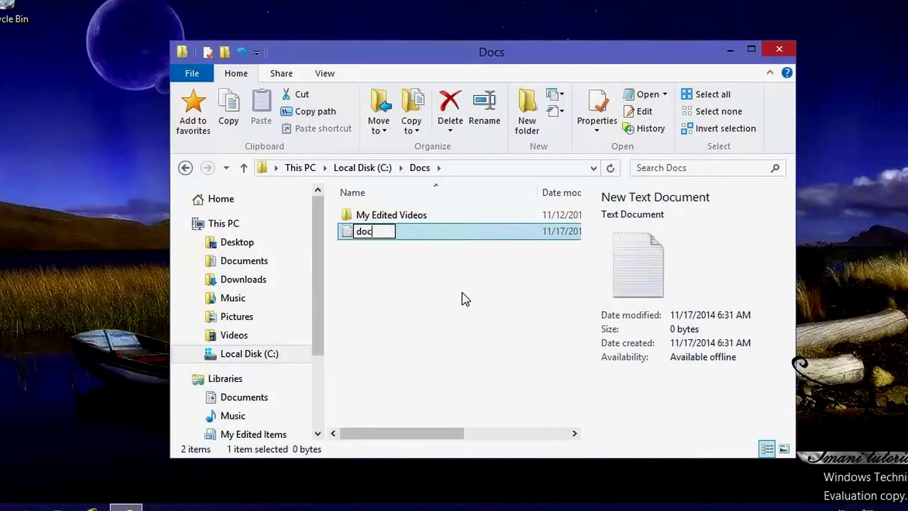
key("Return")
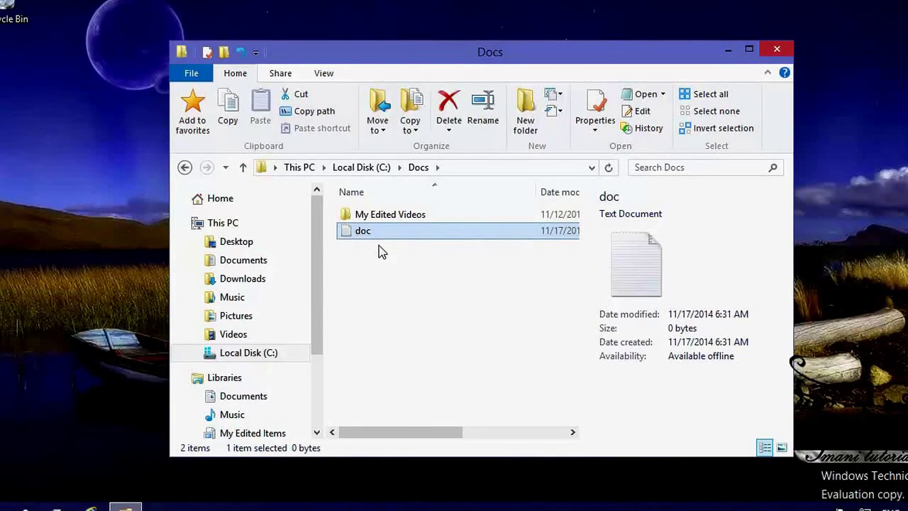
Step: Turn off "Hide extensions for known file types" in the advanced folder view settings, apply it and close Folder Options
left_click(324, 75)
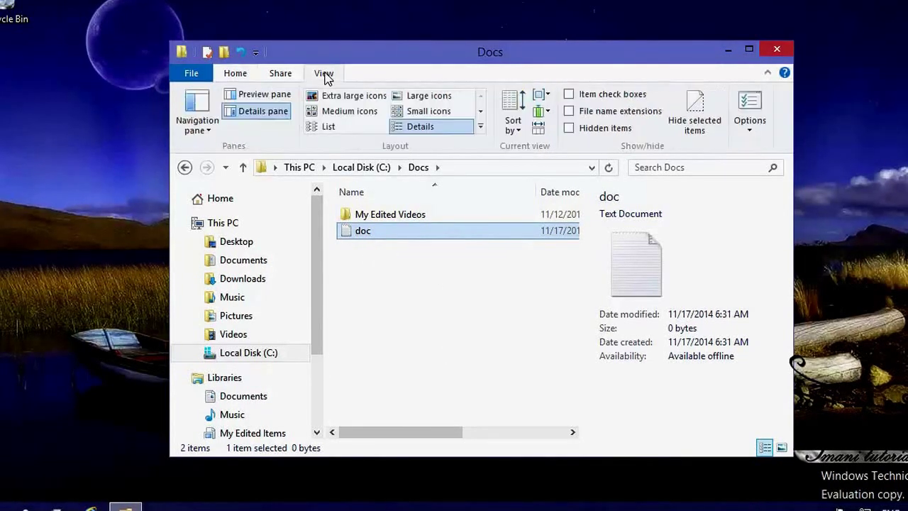
left_click(750, 107)
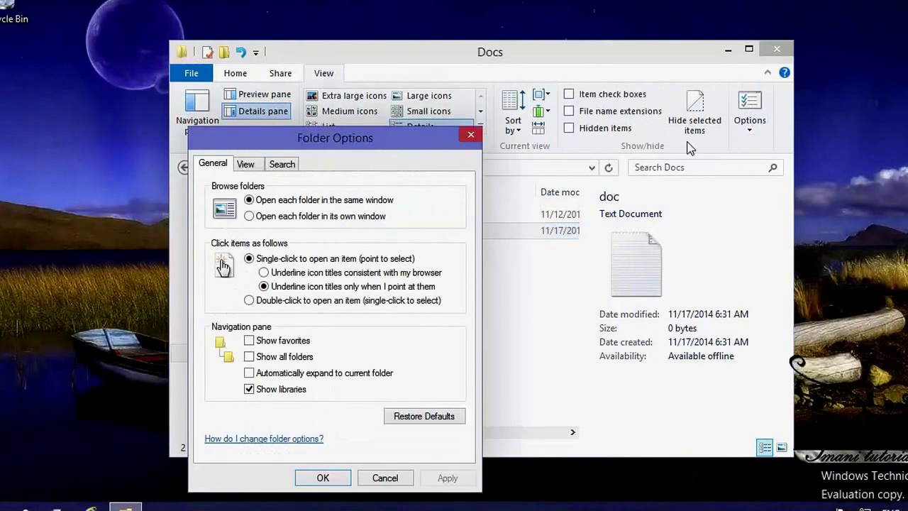
left_click(244, 164)
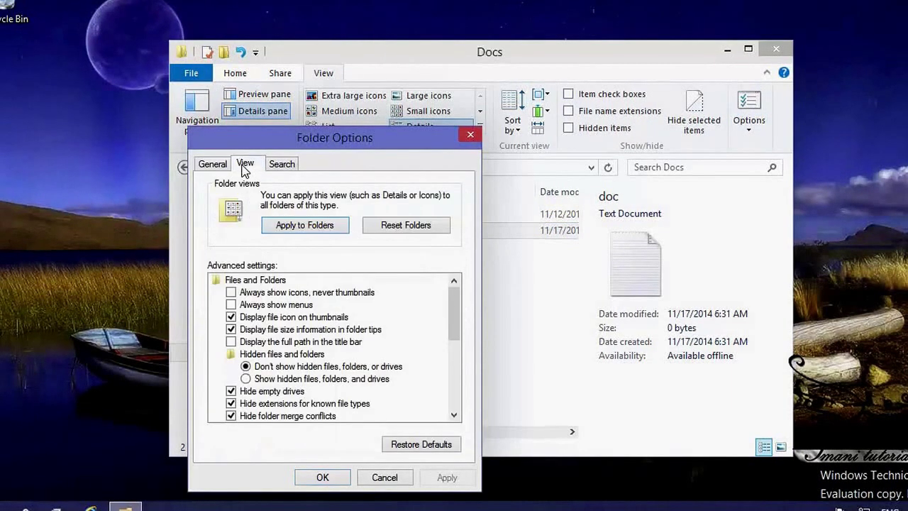
left_click_drag(452, 321, 453, 346)
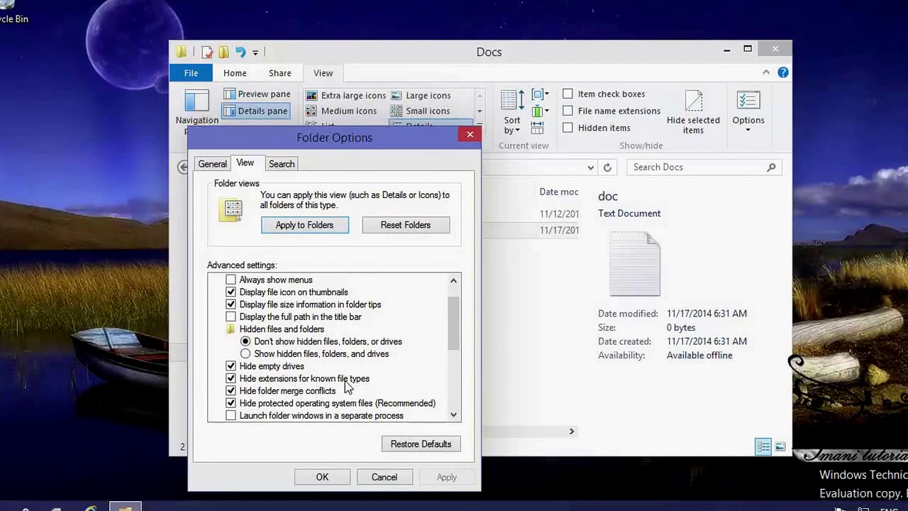
left_click(232, 380)
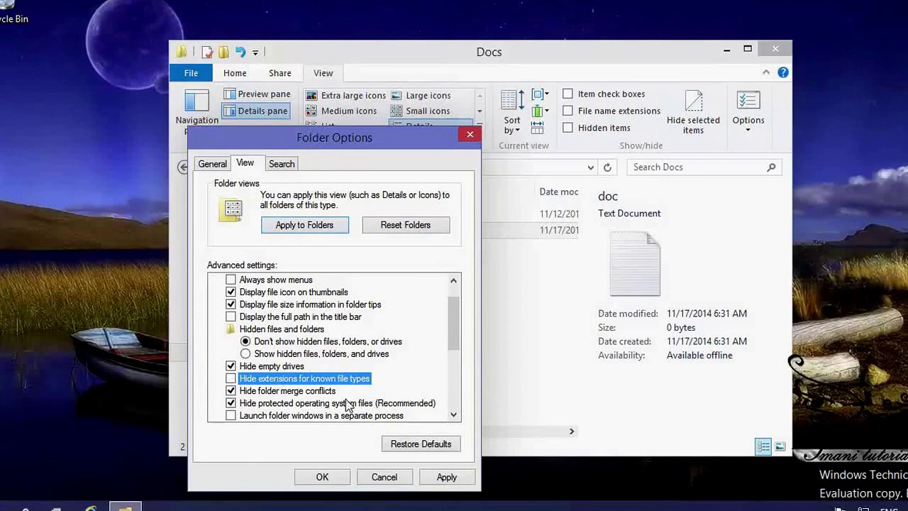
left_click(444, 476)
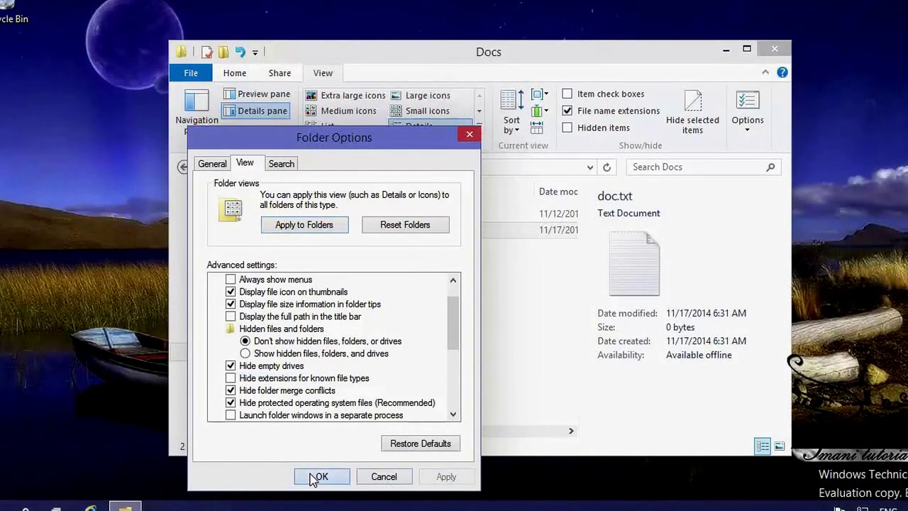
left_click(316, 477)
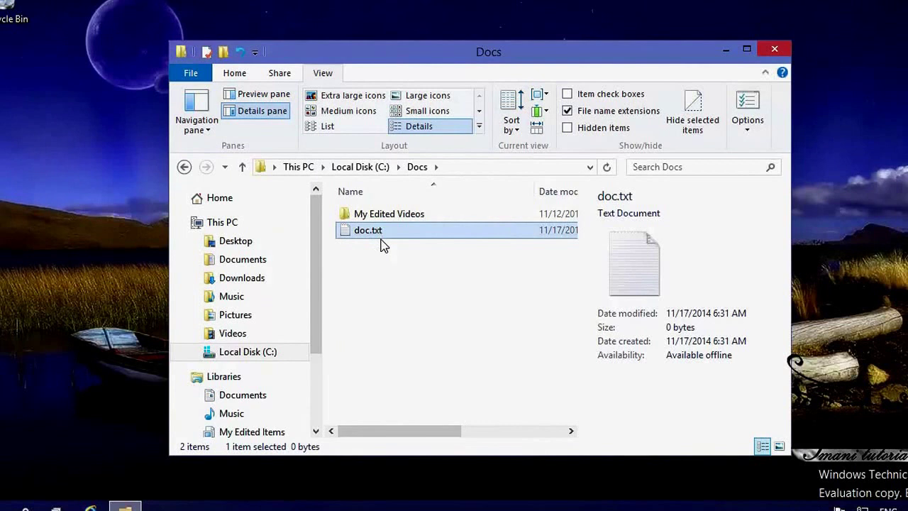
Step: Look into the Photos folder on Local Disk (C:), then open Folder 2 on the same drive
left_click(360, 167)
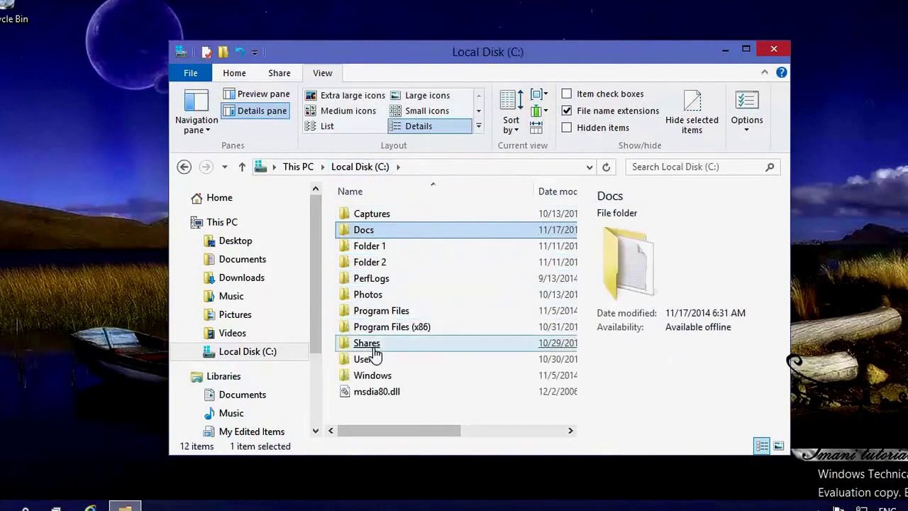
double_click(369, 297)
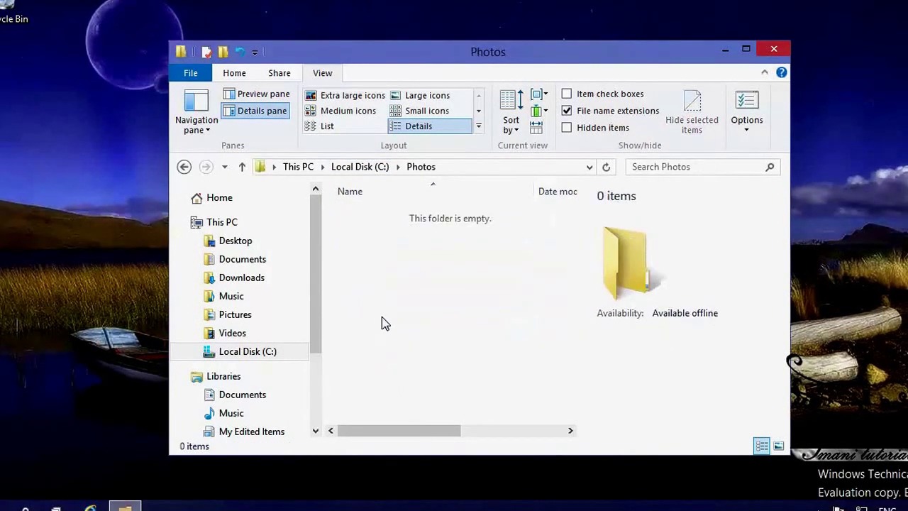
left_click(360, 167)
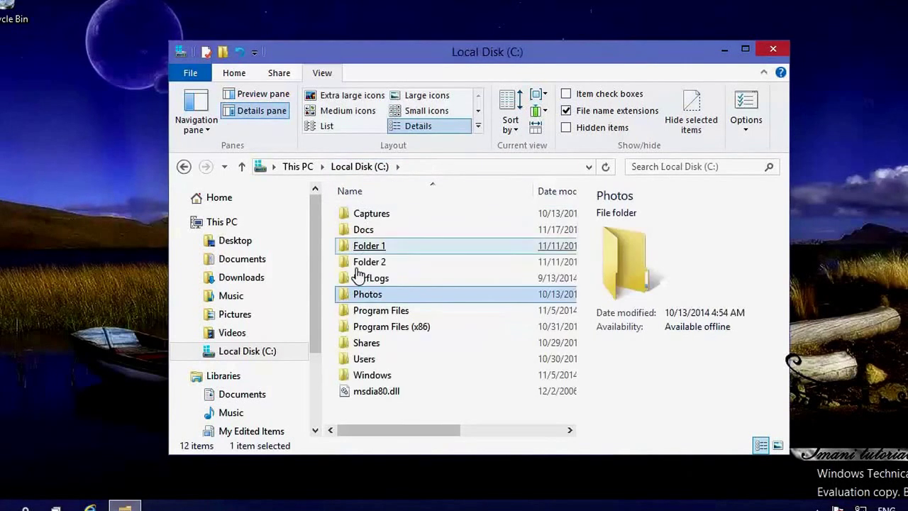
double_click(366, 262)
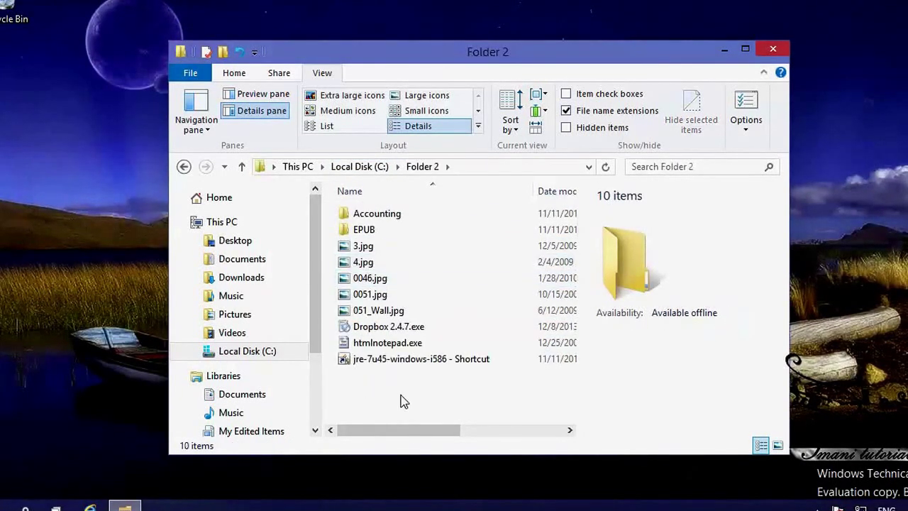
Step: Examine the extensions and file types of the application and image files in Folder 2, including htmlnotepad.exe, Dropbox 2.4.7.exe, 051_Wall.jpg, 4.jpg and 3.jpg
left_click(410, 348)
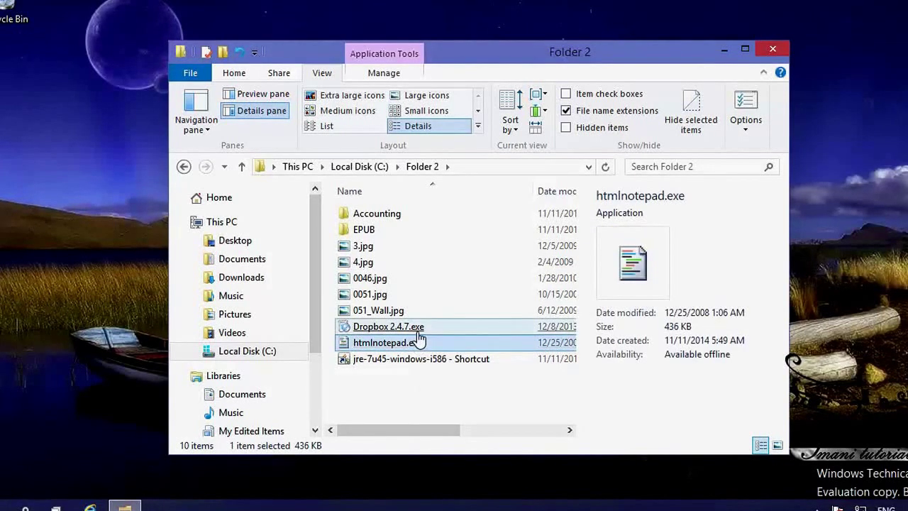
left_click(419, 334)
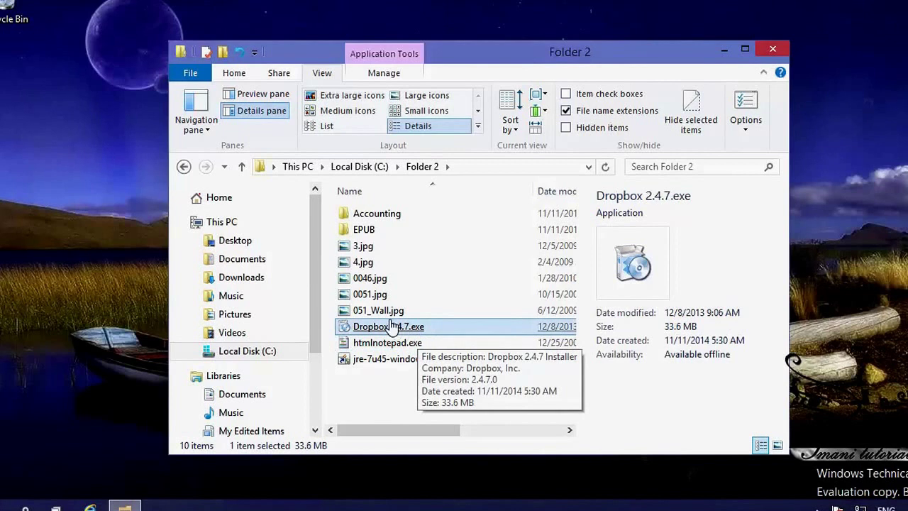
left_click(395, 317)
left_click(395, 325)
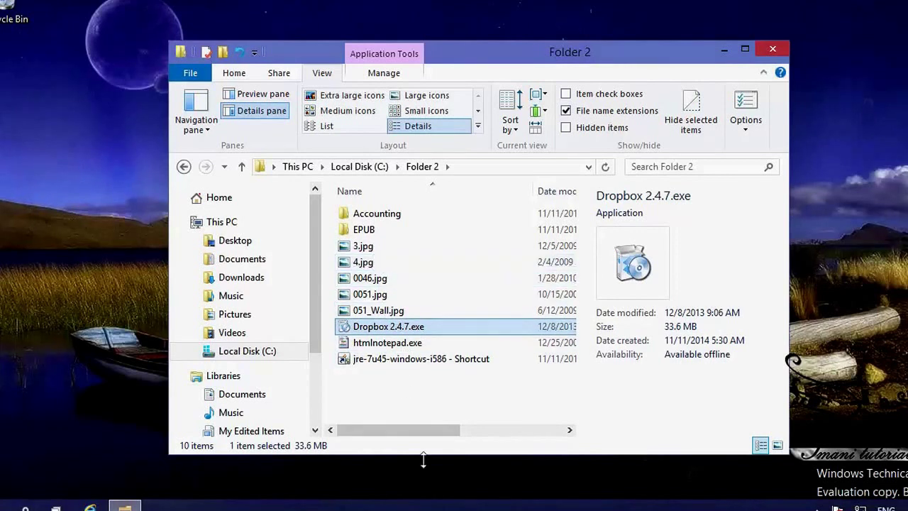
left_click(411, 313)
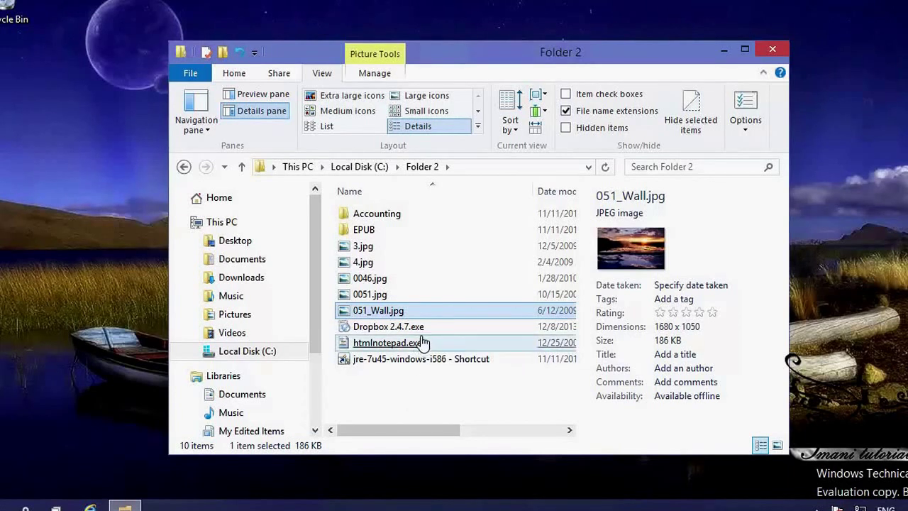
left_click(374, 262)
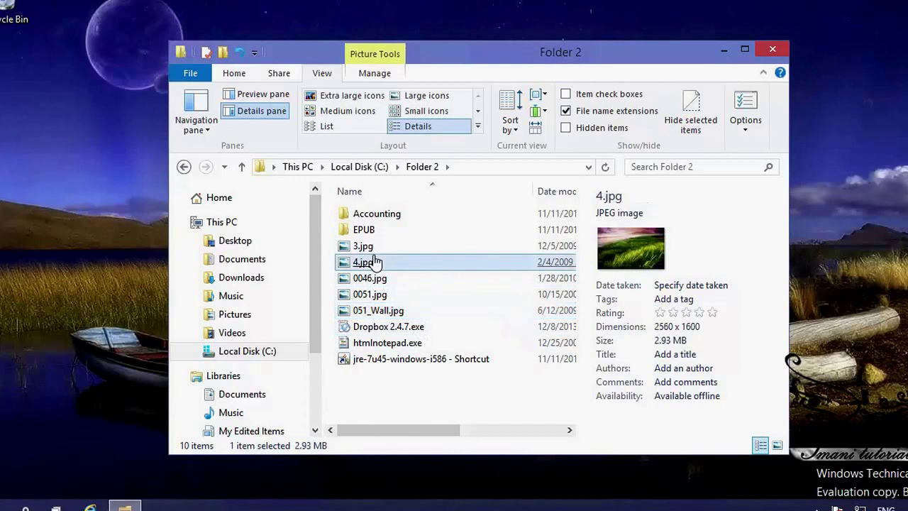
left_click(372, 254)
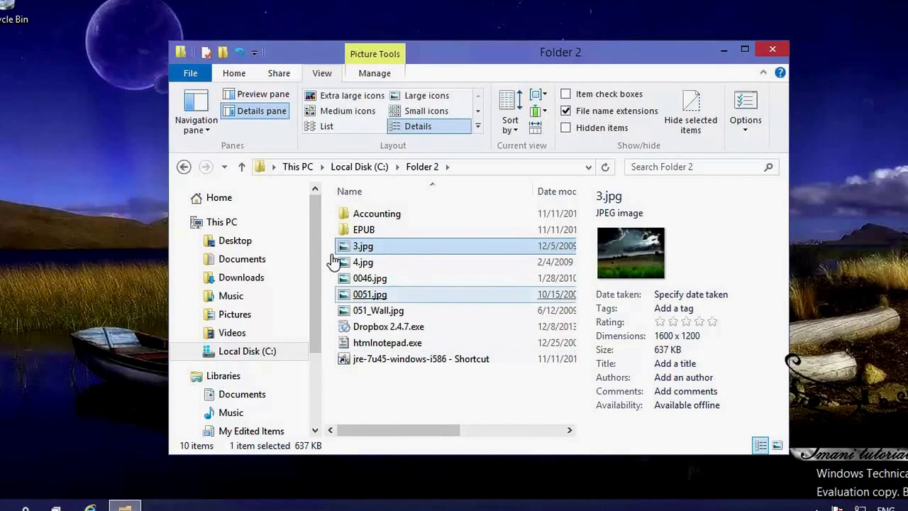
Step: Return from Folder 2 to the Docs folder on Local Disk (C:)
left_click(183, 170)
left_click(184, 170)
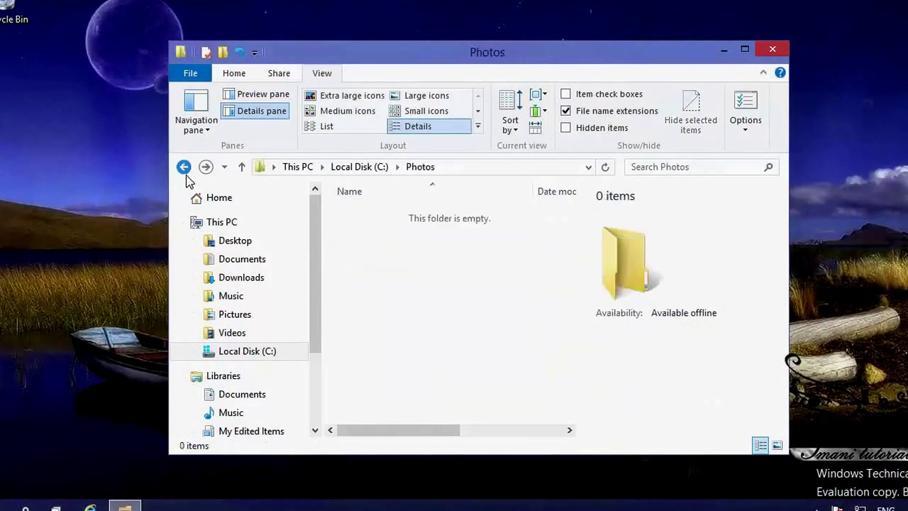
left_click(184, 169)
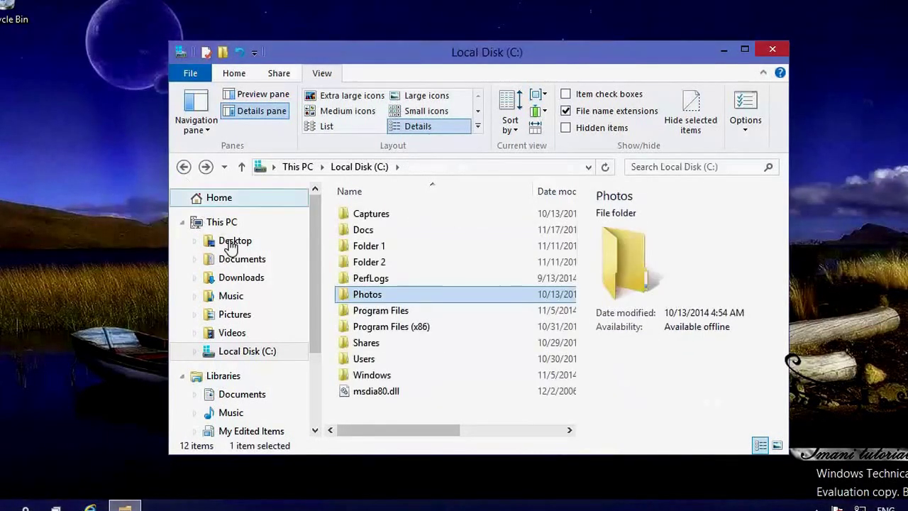
left_click(185, 168)
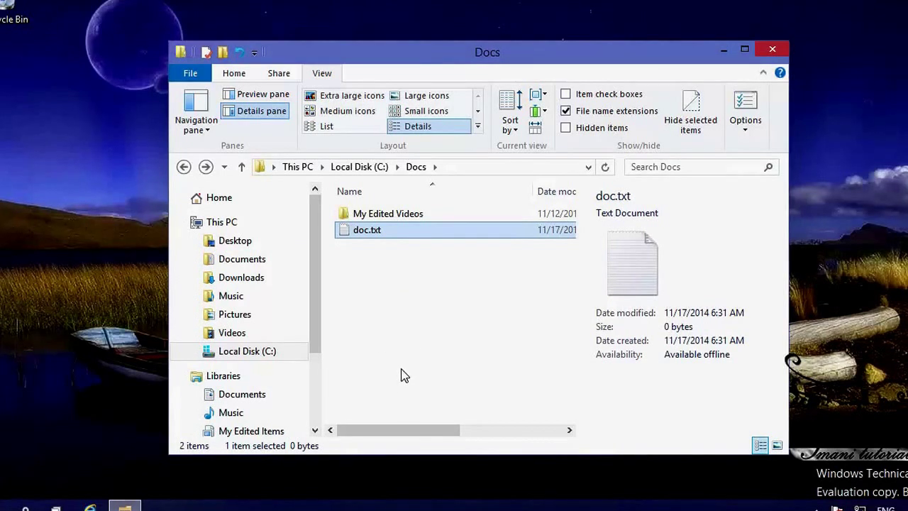
Step: Examine the general properties and attributes of doc.txt, and close them without making changes
right_click(358, 234)
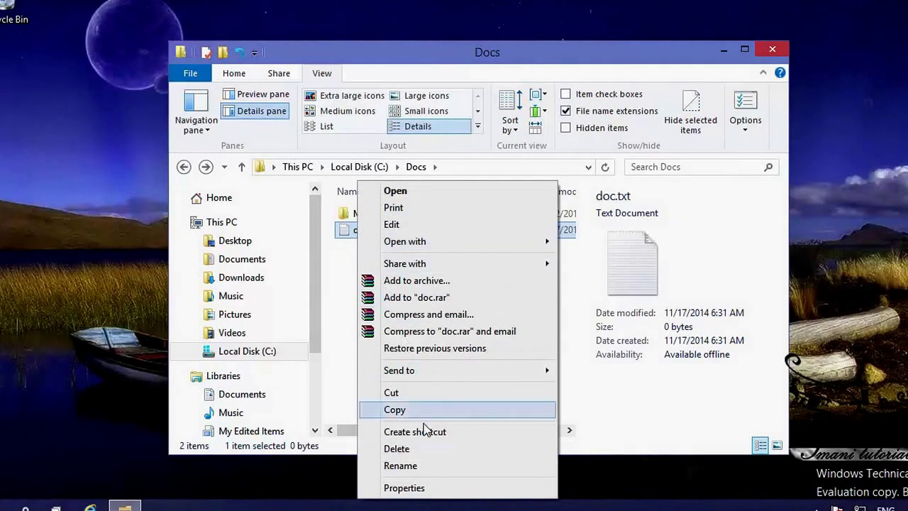
left_click(435, 488)
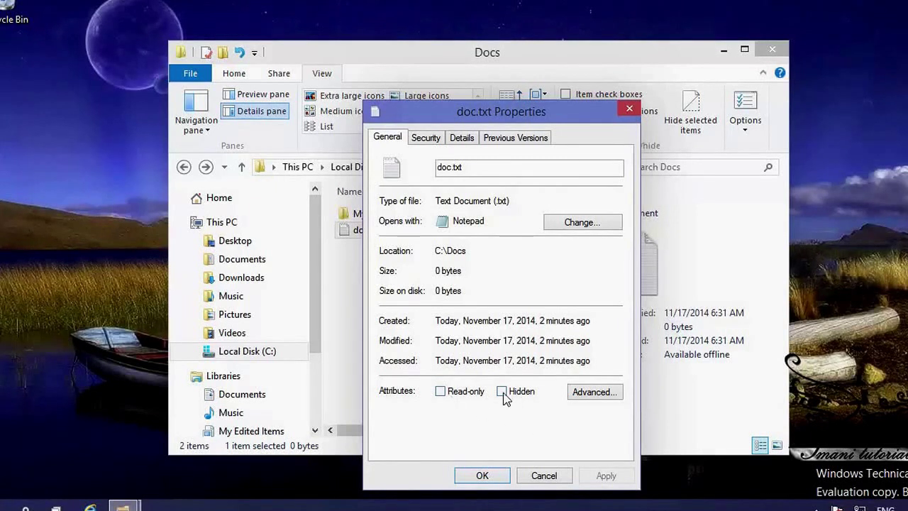
left_click(541, 477)
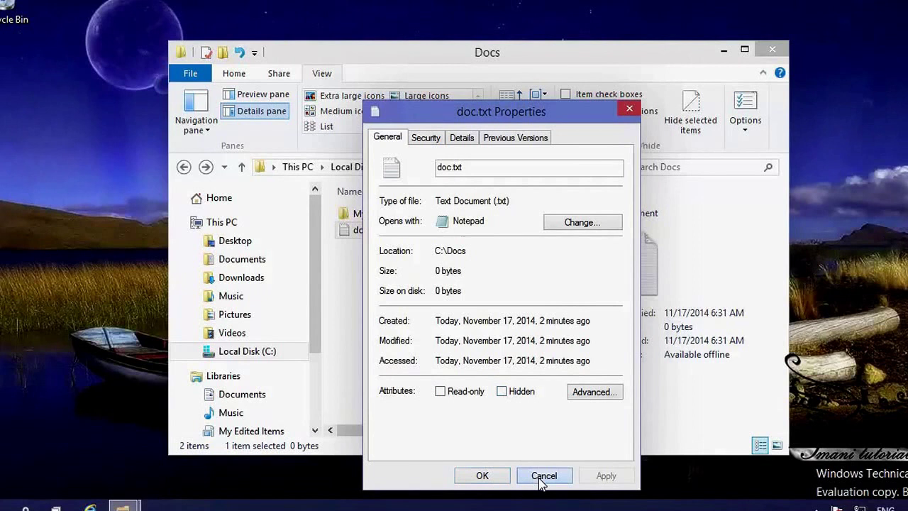
Step: Open doc.txt in Notepad, enter "sample text", save the file and close it
double_click(355, 232)
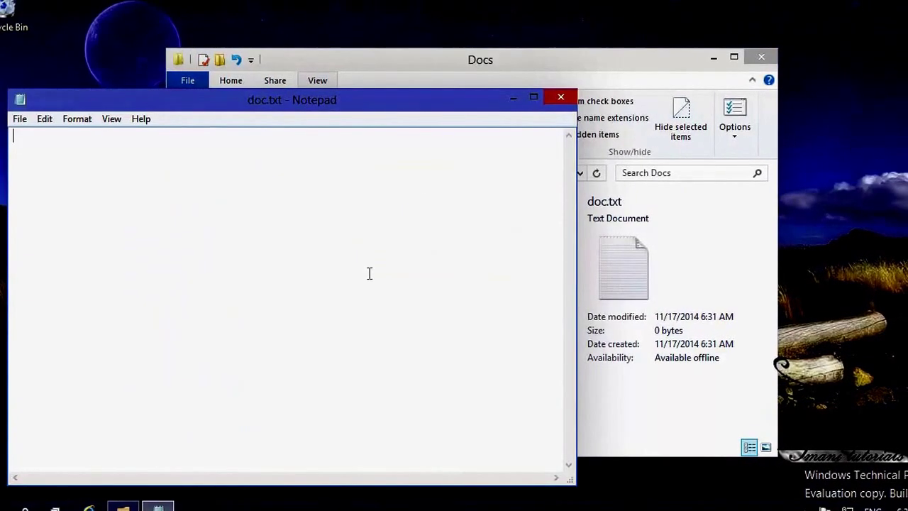
type("sample text")
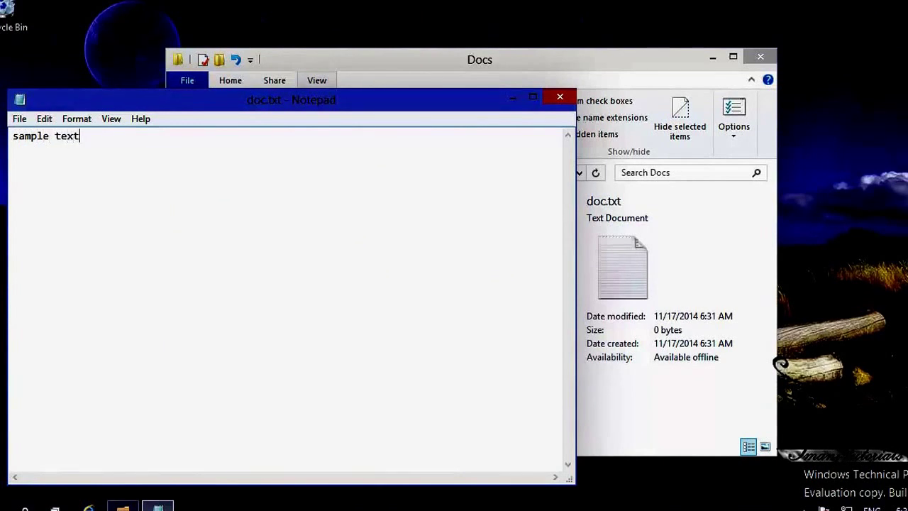
left_click(19, 119)
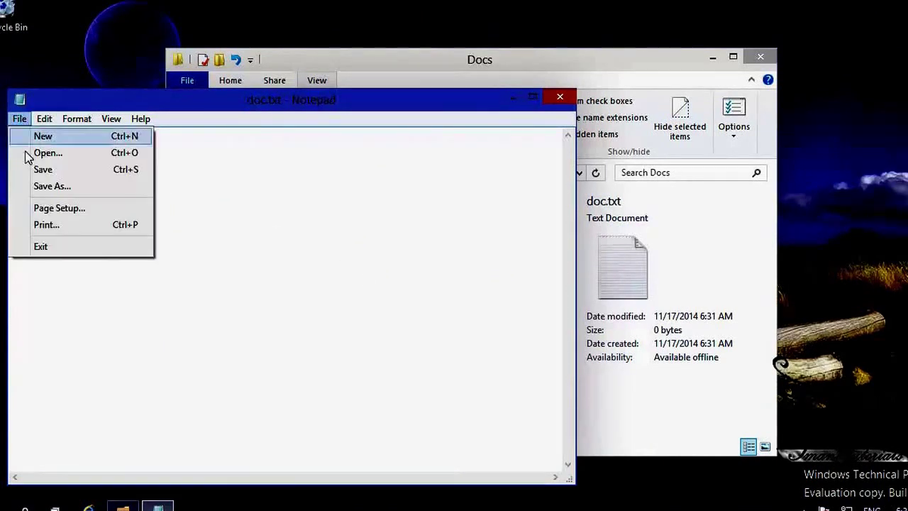
left_click(34, 171)
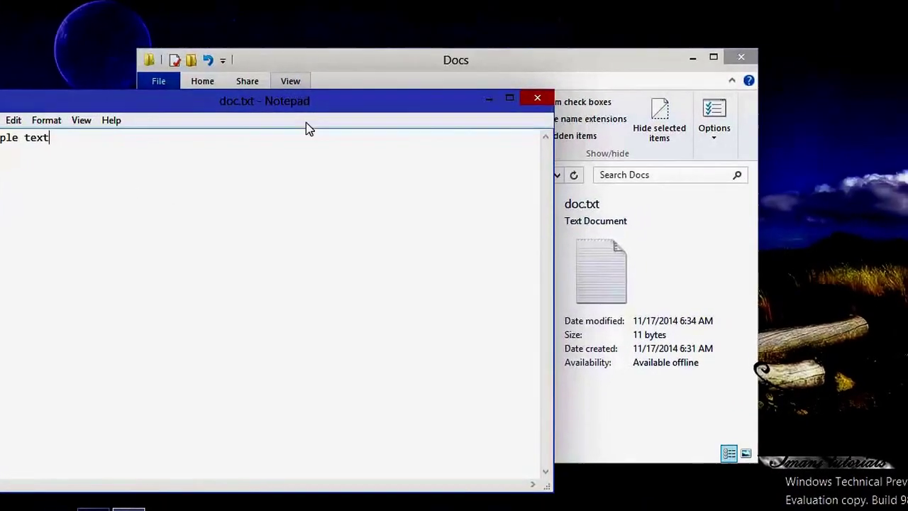
left_click(528, 100)
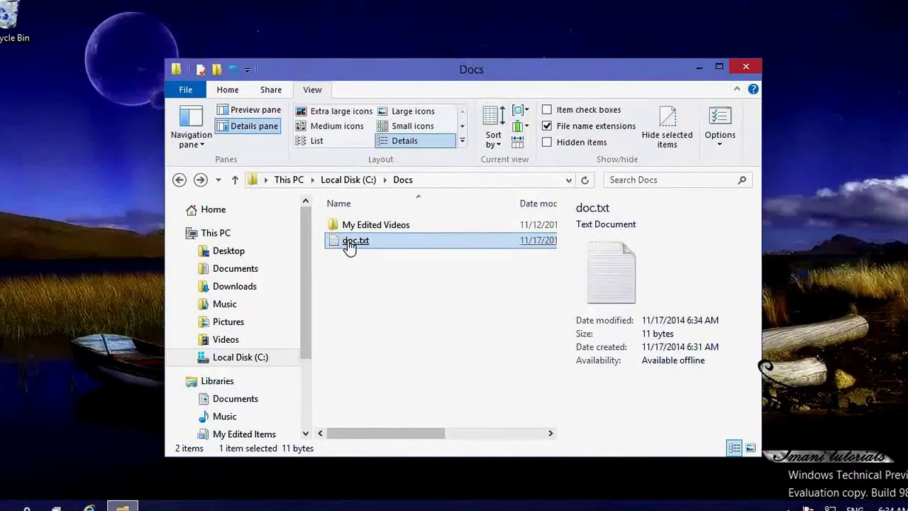
Step: Set the Read-only attribute on doc.txt in its properties and confirm the change
right_click(347, 241)
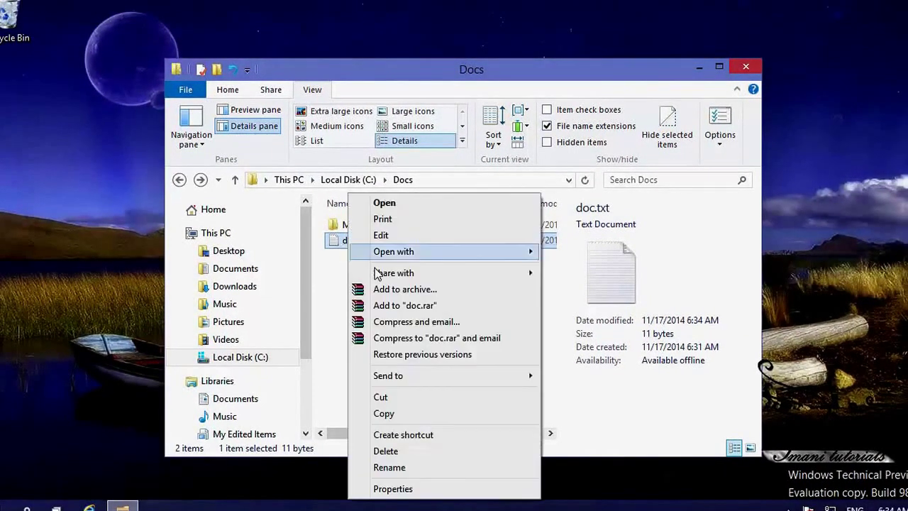
left_click(429, 488)
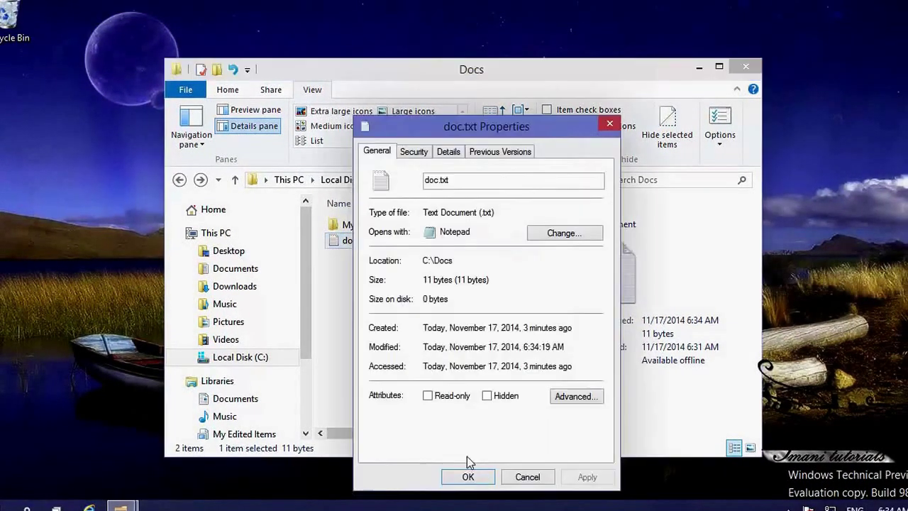
left_click(428, 396)
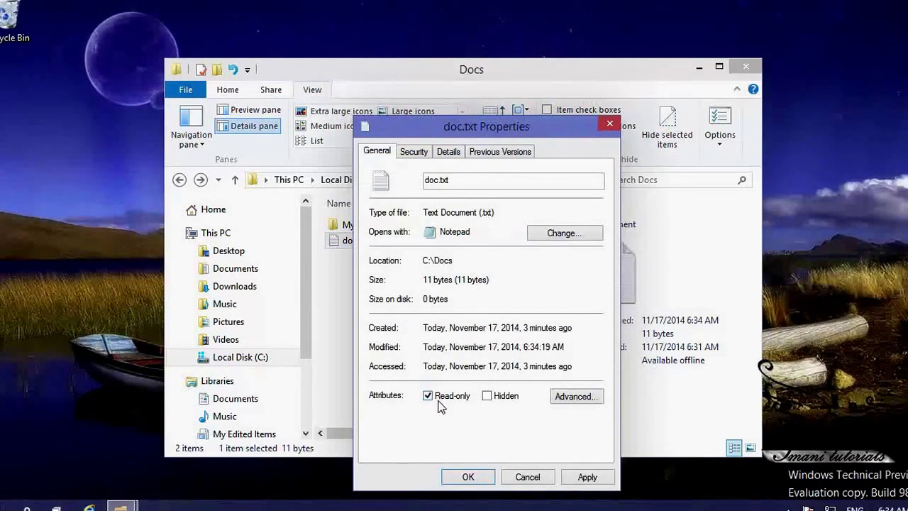
left_click(472, 479)
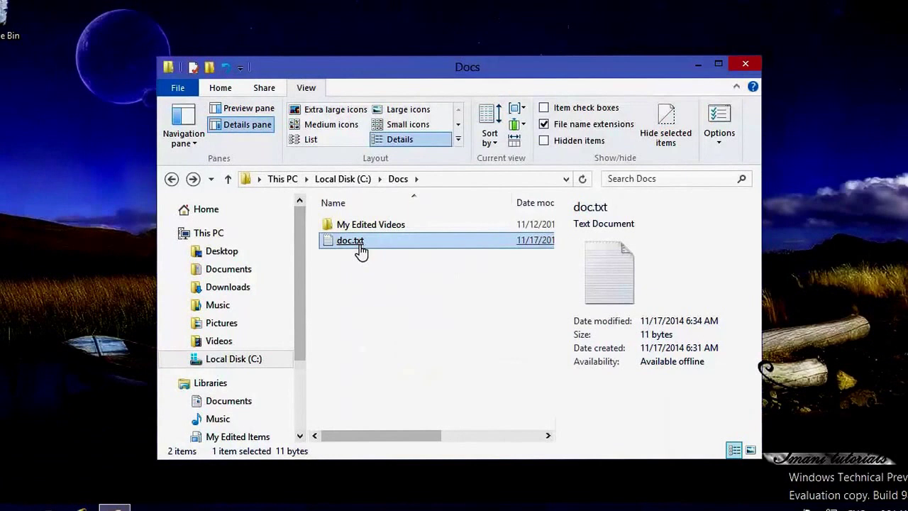
Step: Open doc.txt in Notepad, add "2nd line" below "sample text" and try to save the file
double_click(360, 246)
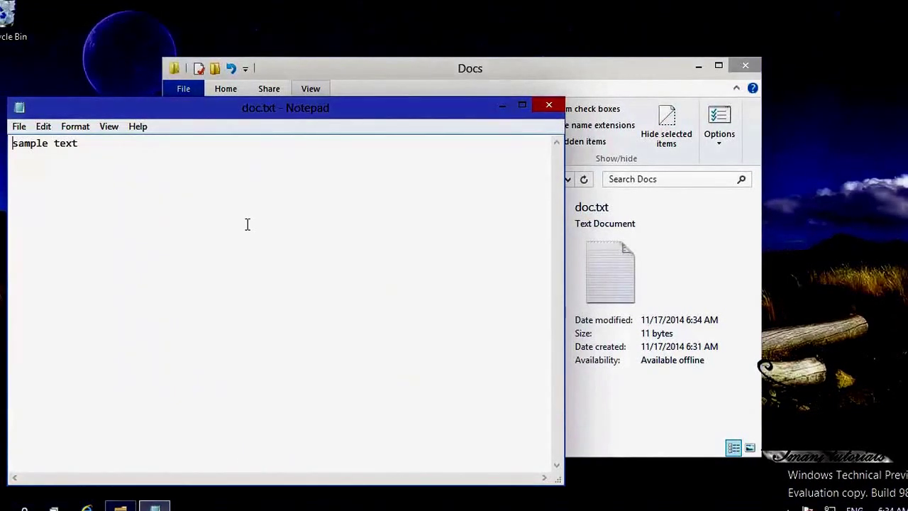
key("Return")
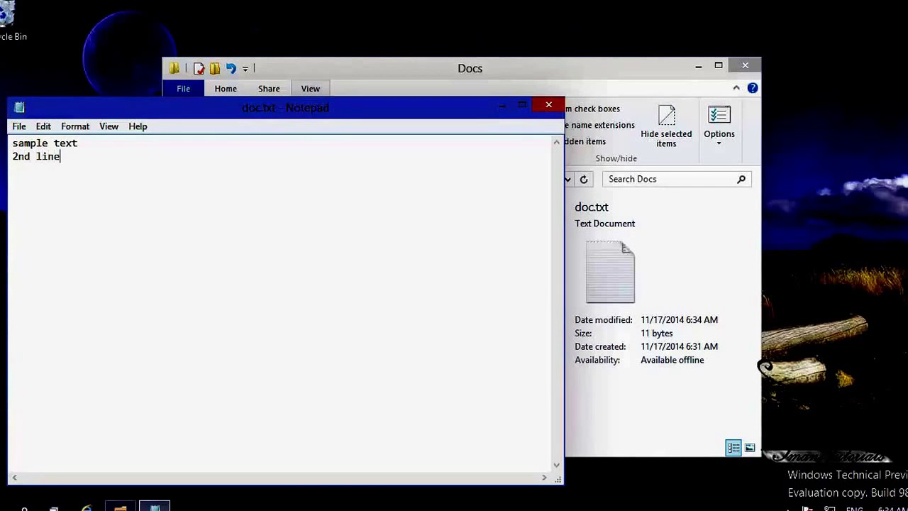
left_click(19, 126)
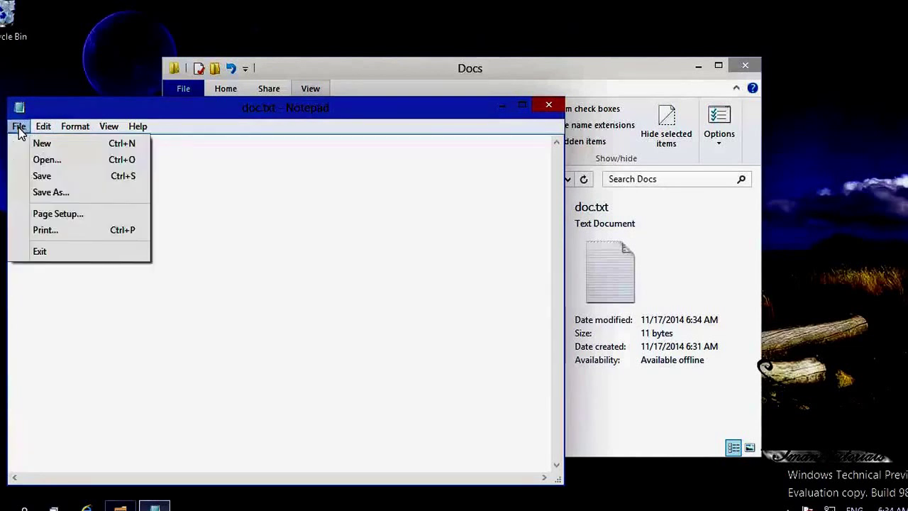
left_click(50, 180)
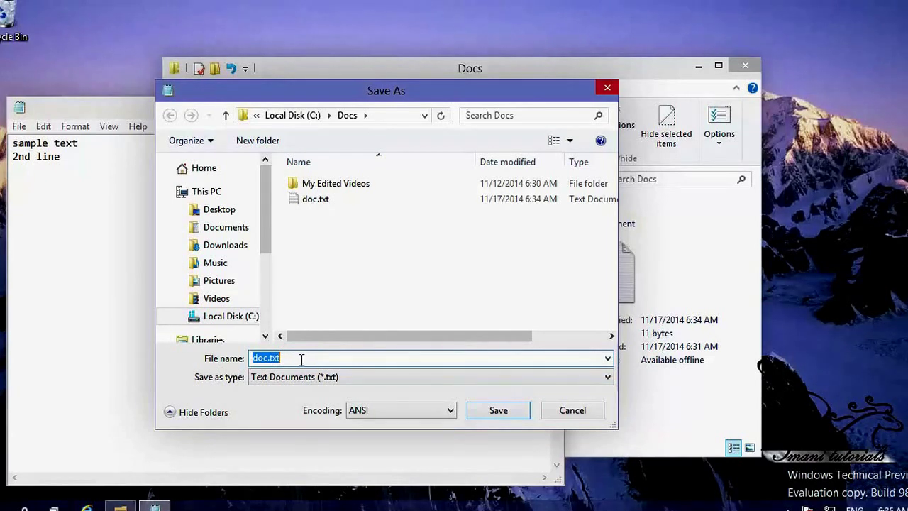
Step: Cancel saving under another name and close doc.txt without saving its changes
left_click(558, 410)
left_click(548, 105)
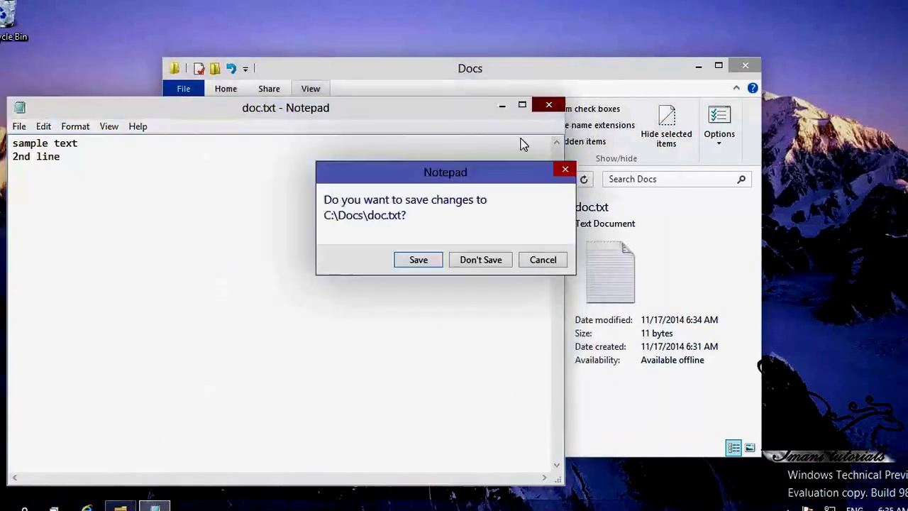
left_click(463, 261)
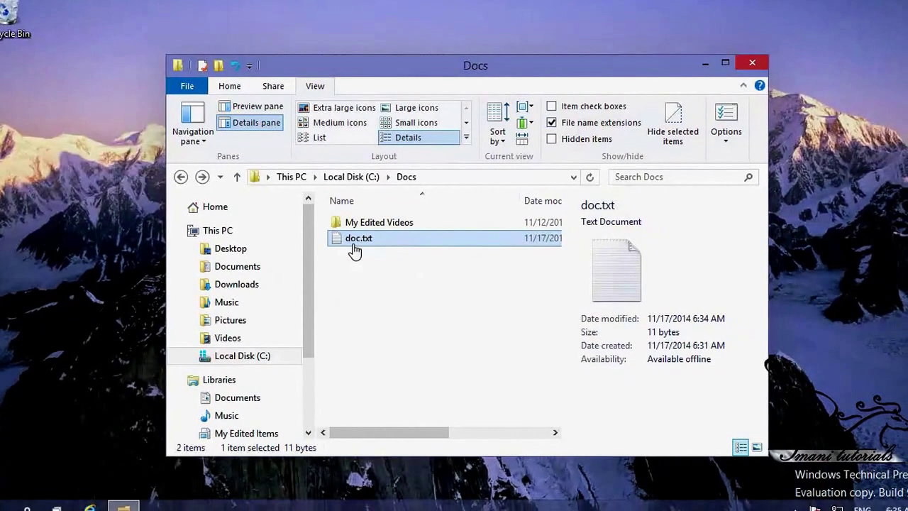
Step: Clear the Read-only attribute of doc.txt, set it to Hidden, apply the change and close its properties
right_click(354, 245)
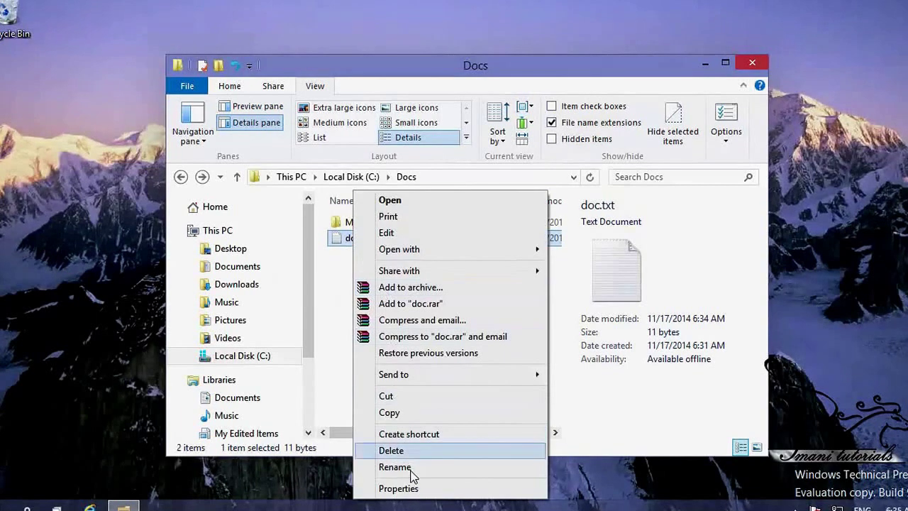
left_click(399, 488)
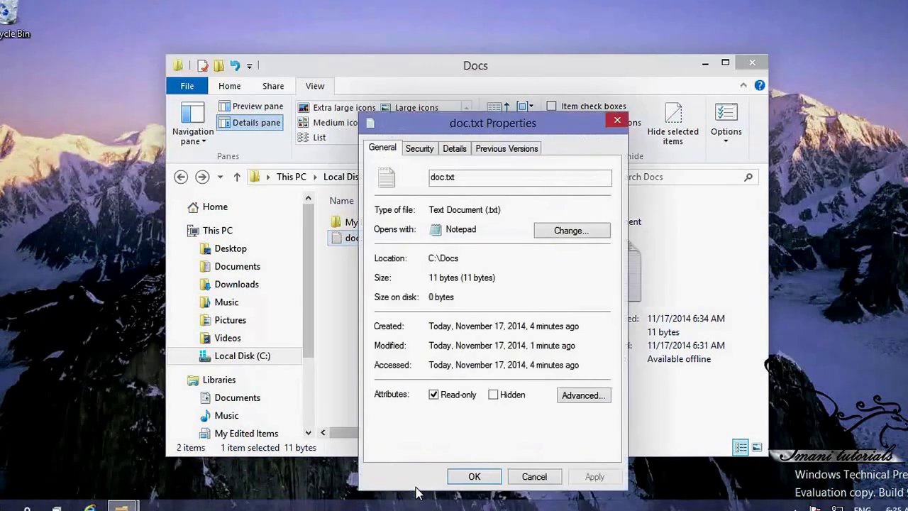
left_click(433, 396)
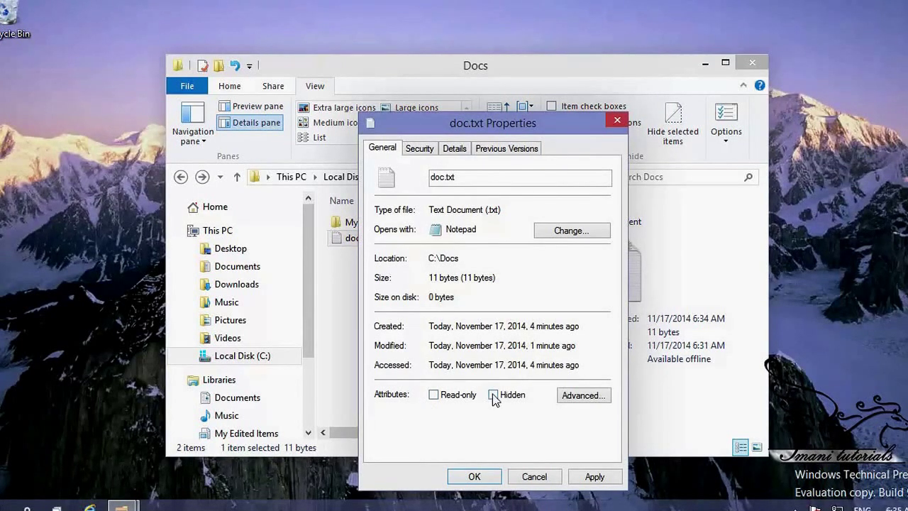
left_click(594, 477)
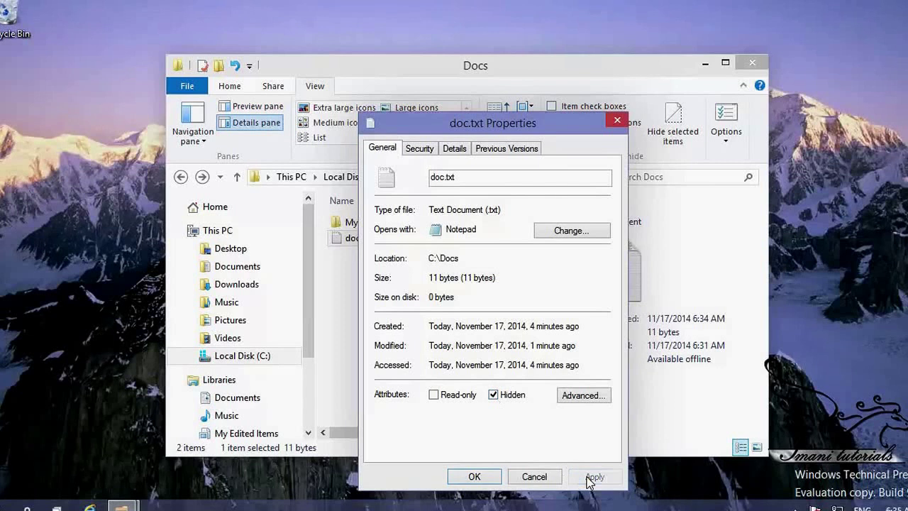
left_click_drag(457, 130, 610, 147)
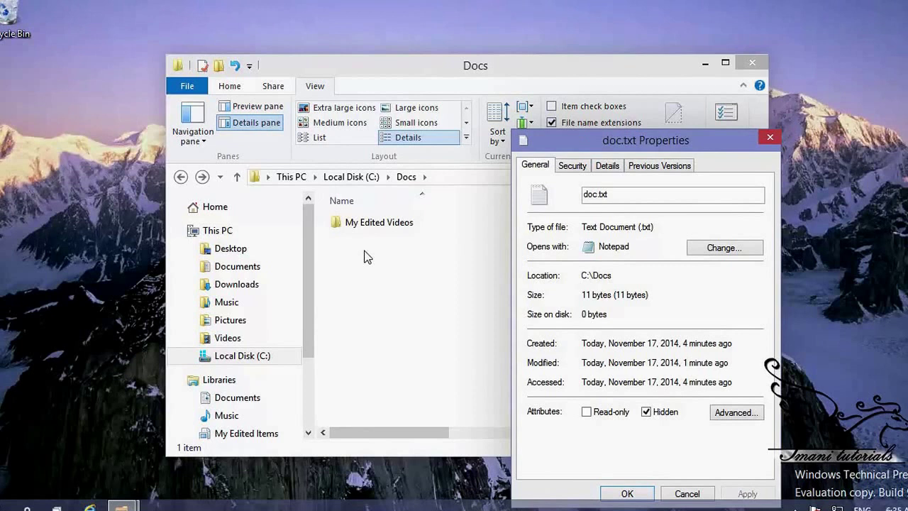
left_click(627, 493)
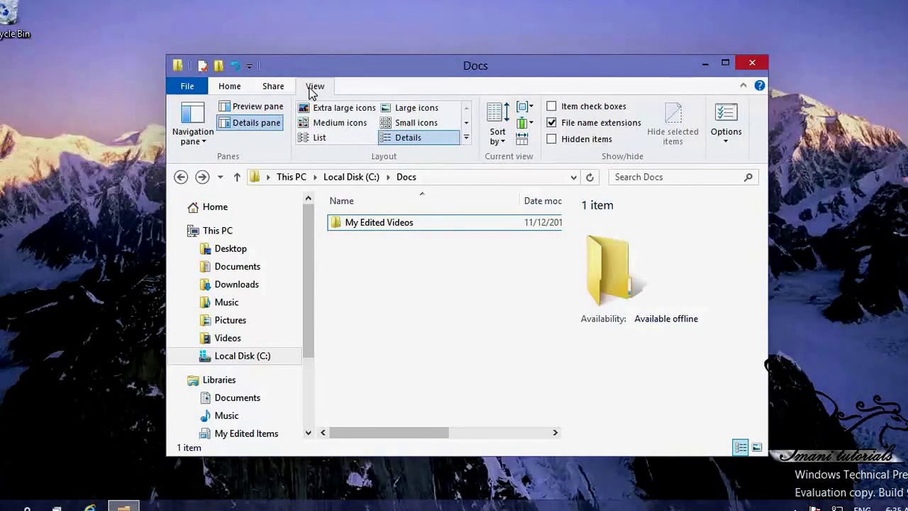
Step: Set Folder Options to show hidden files, folders, and drives, and check doc.txt in the Docs folder
left_click(724, 124)
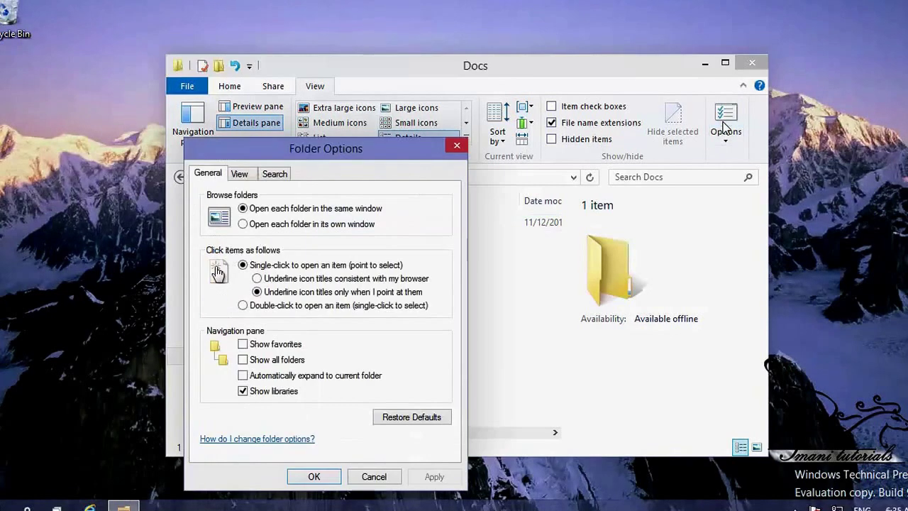
left_click(241, 176)
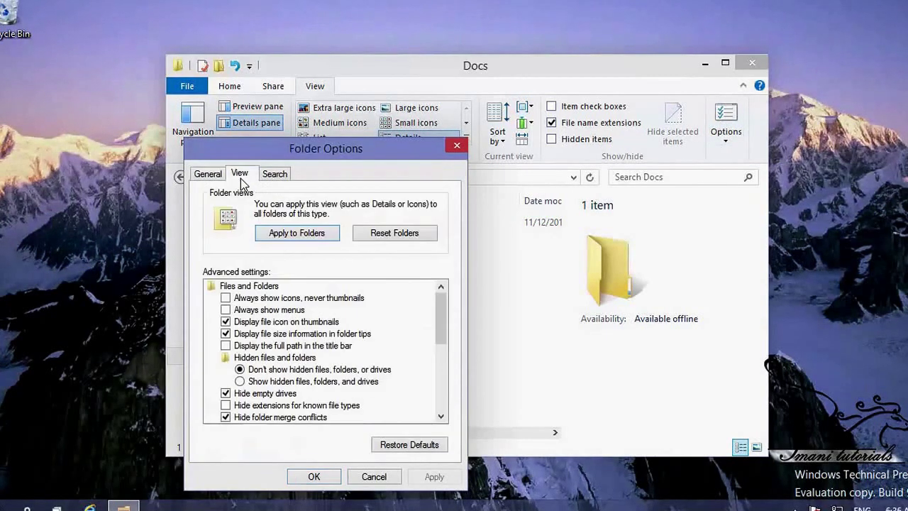
left_click(240, 382)
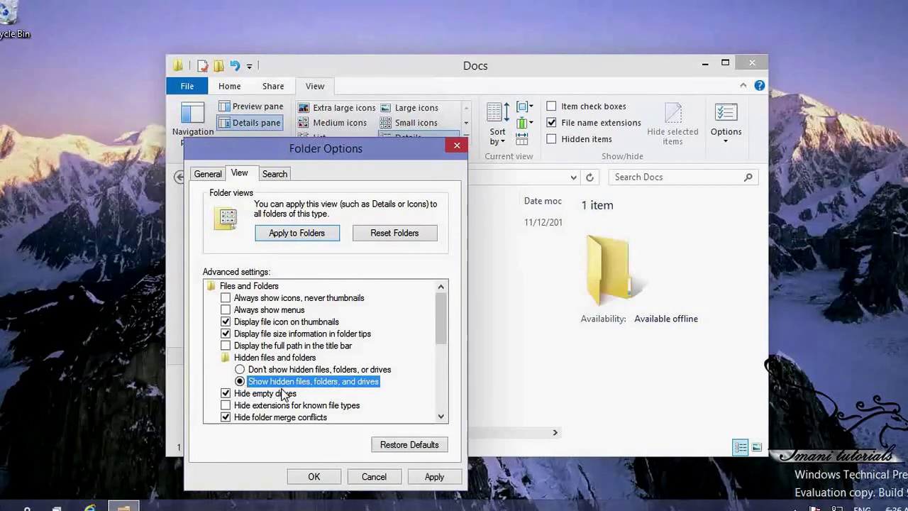
left_click(316, 477)
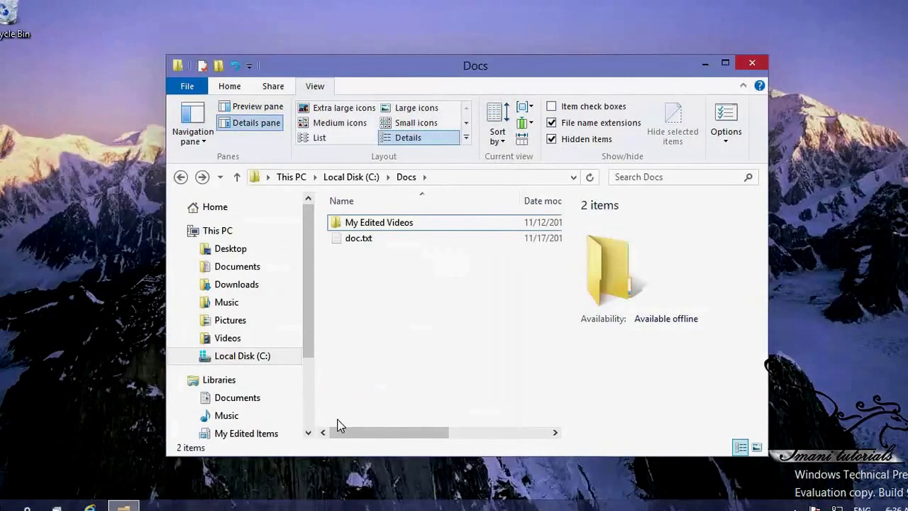
left_click(357, 240)
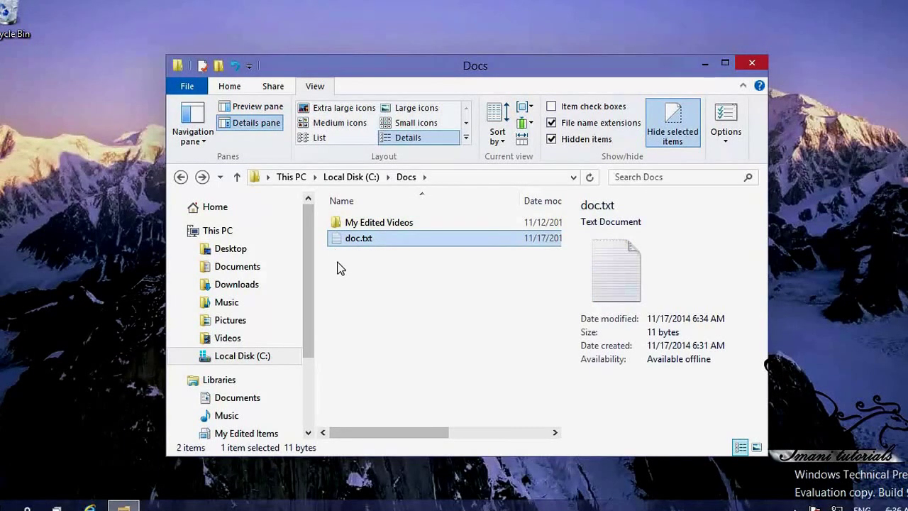
left_click(336, 251)
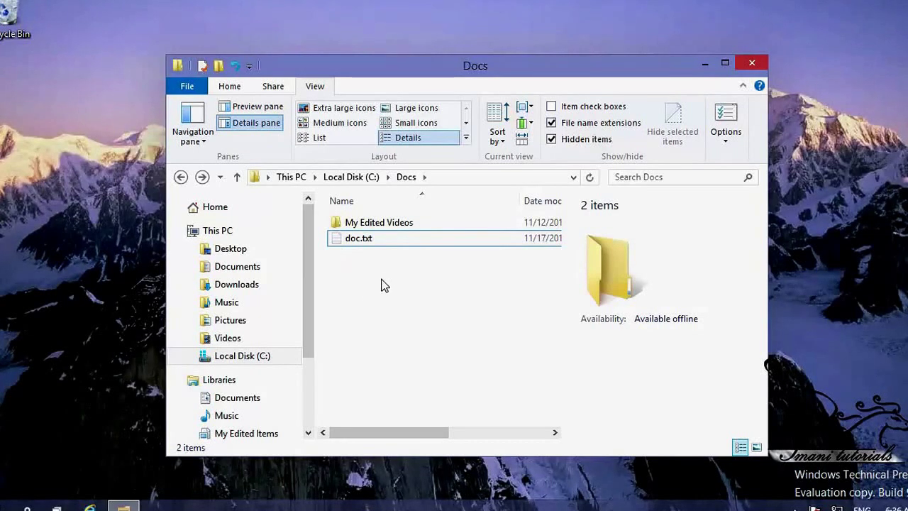
Step: Open the properties of the My Edited Videos folder and apply the Hidden attribute to it
right_click(363, 221)
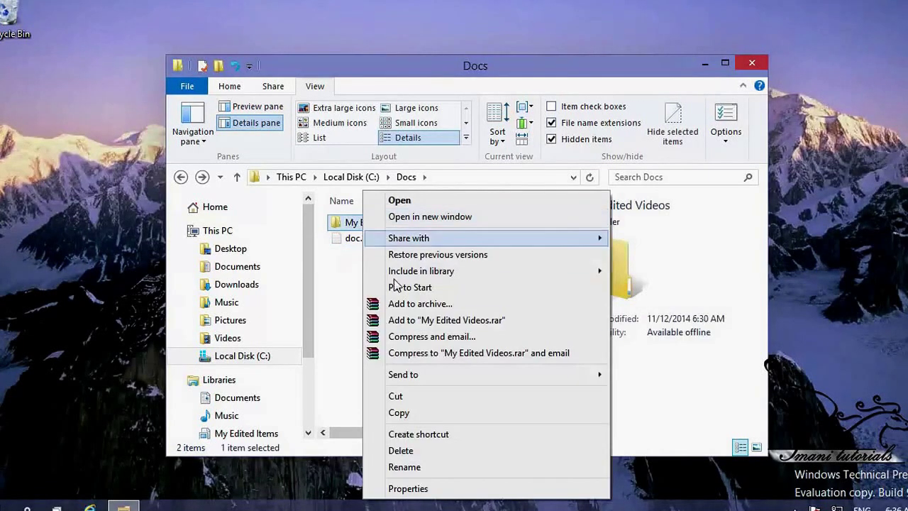
left_click(419, 489)
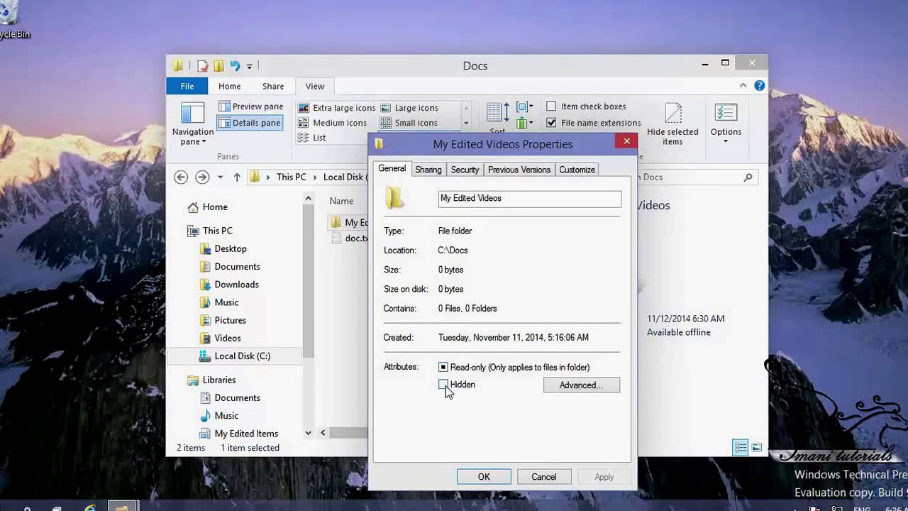
left_click(445, 390)
left_click(603, 477)
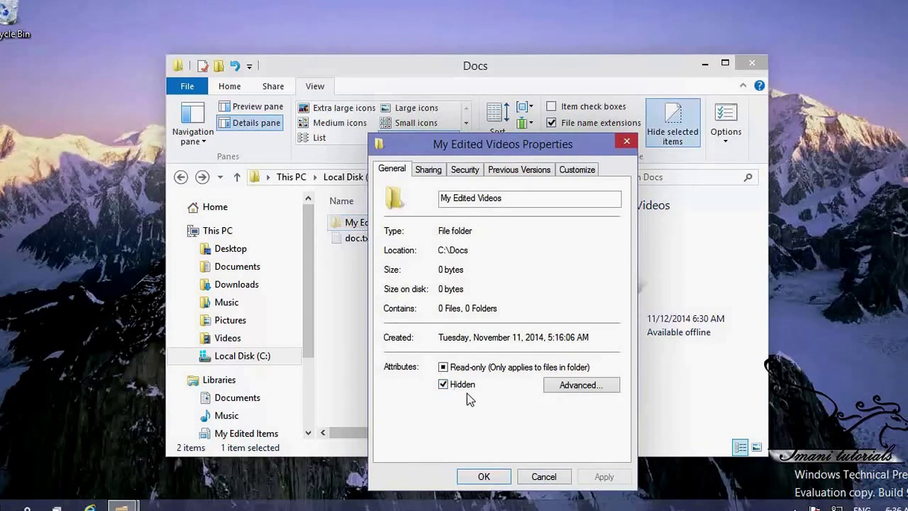
Step: Clear the Hidden attribute of the My Edited Videos folder, apply the change and close its properties
left_click(443, 386)
left_click(596, 477)
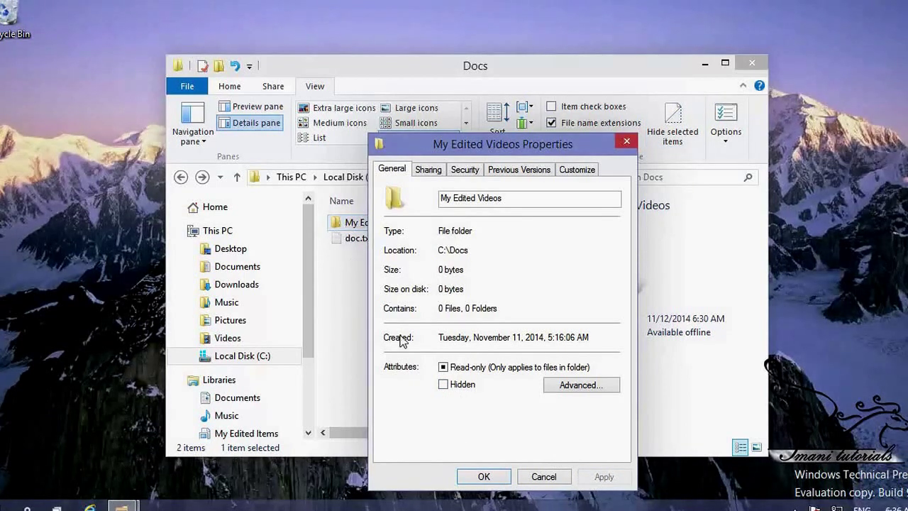
left_click(483, 477)
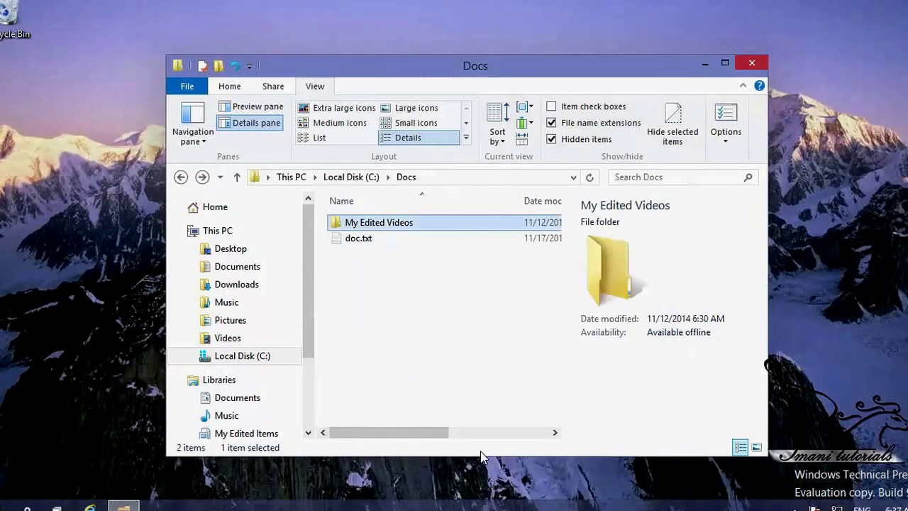
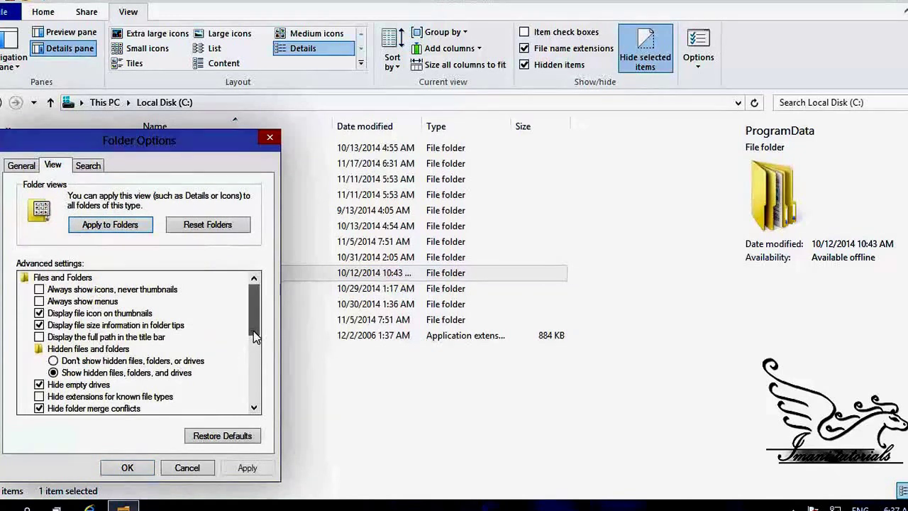
Step: Turn off hiding of protected operating system files in Folder Options, accept the warning and confirm the settings
scroll(251, 348, "down", 1)
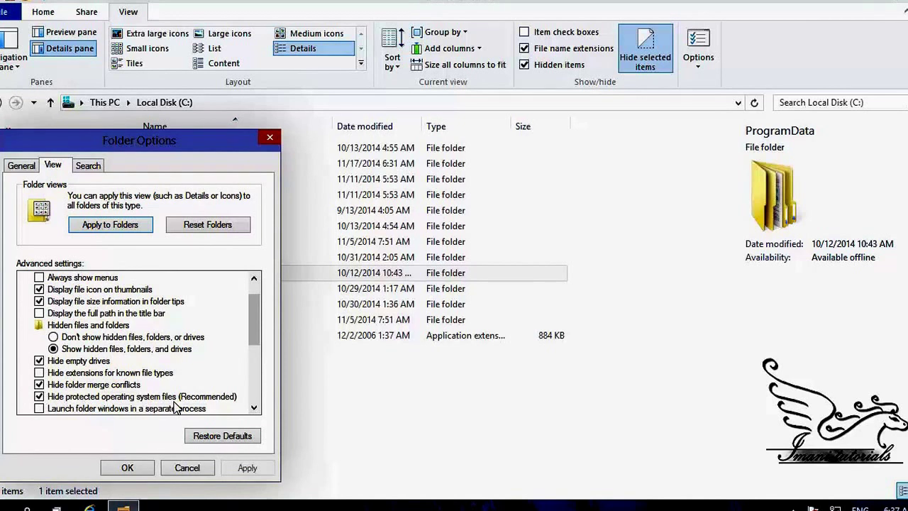
left_click(40, 396)
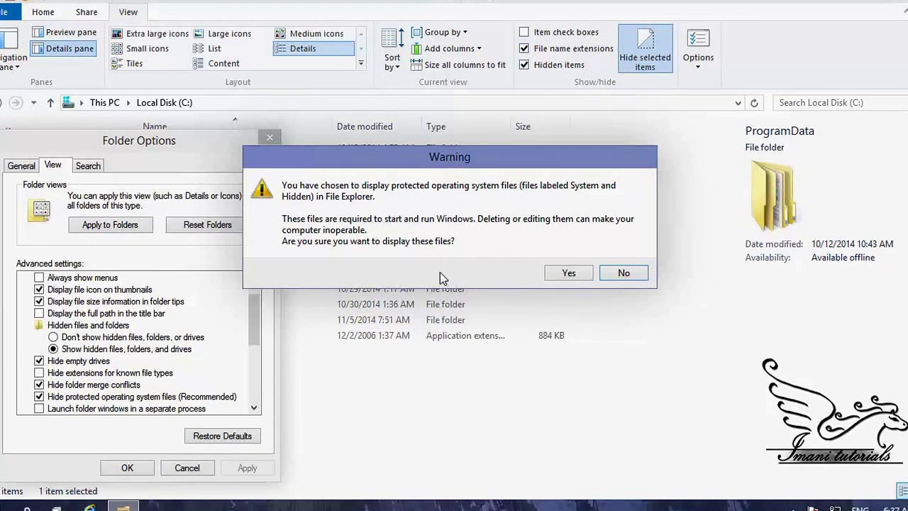
left_click(569, 274)
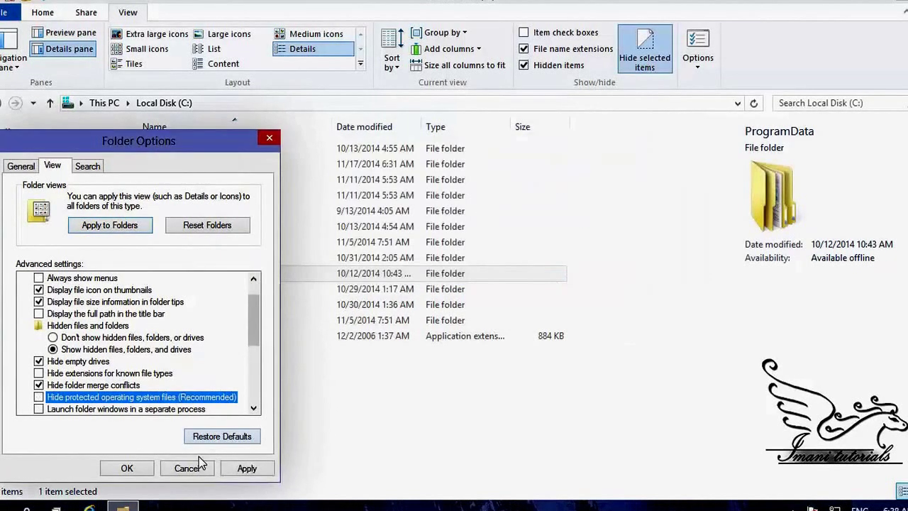
left_click(126, 468)
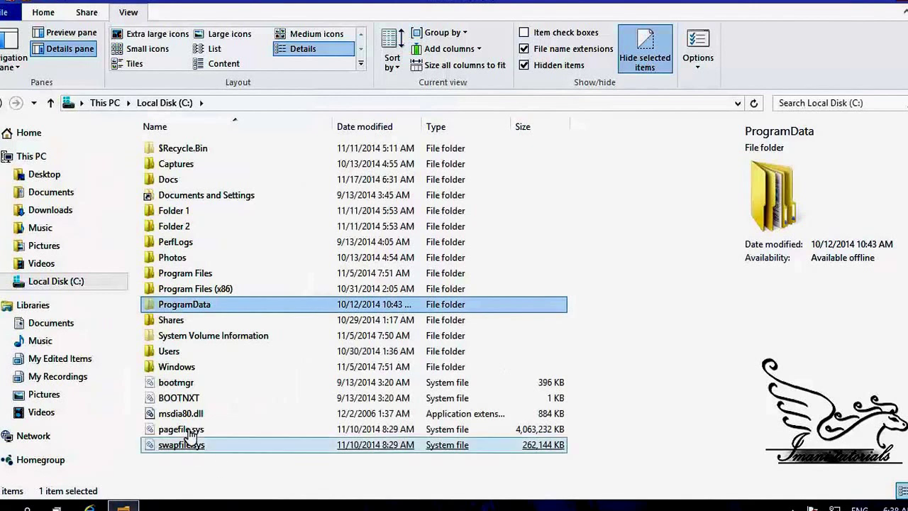
Step: Examine the BOOTNXT system file and the $Recycle.Bin folder on Local Disk (C:), and minimize the window to view the desktop
left_click(190, 398)
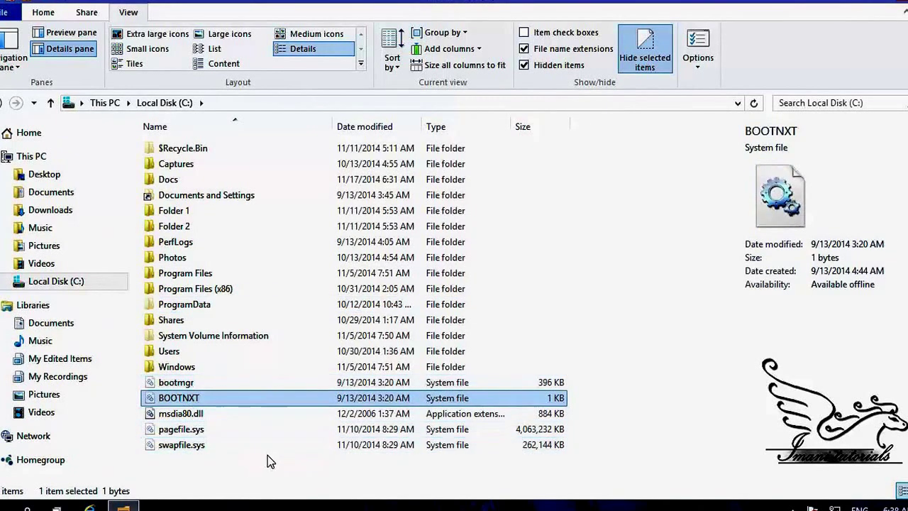
left_click(181, 150)
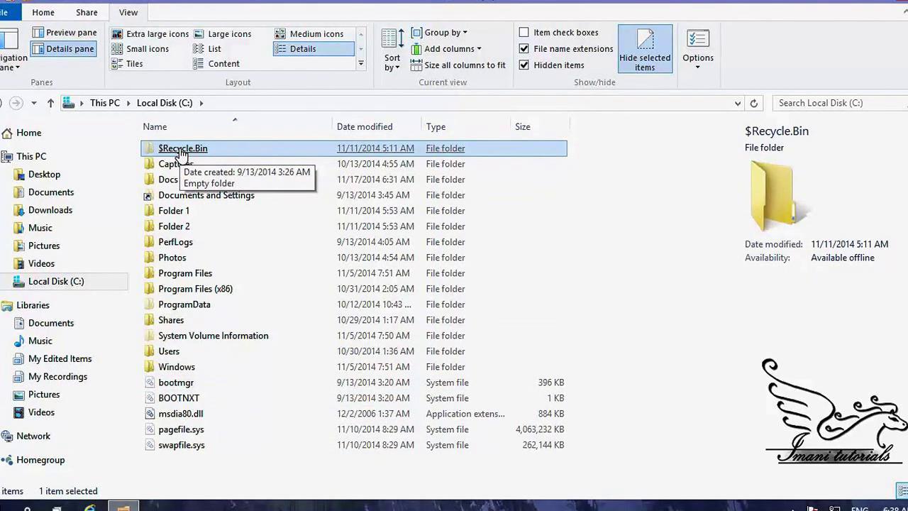
left_click(860, 4)
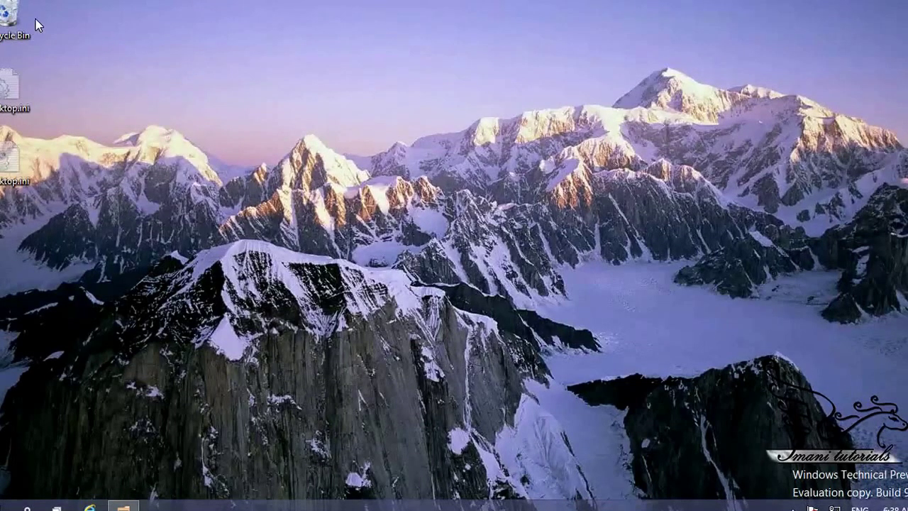
Step: Bring back the Local Disk (C:) window and examine the swapfile.sys and bootmgr system files
left_click(123, 505)
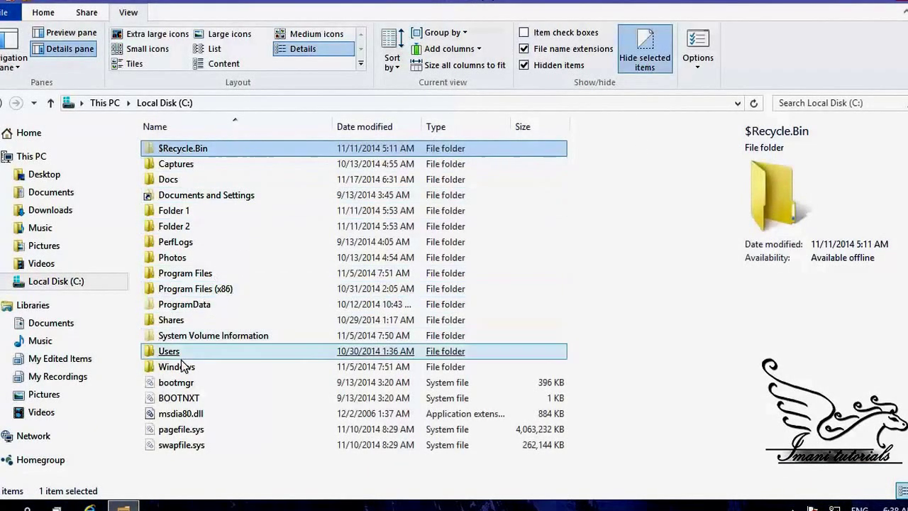
left_click(182, 445)
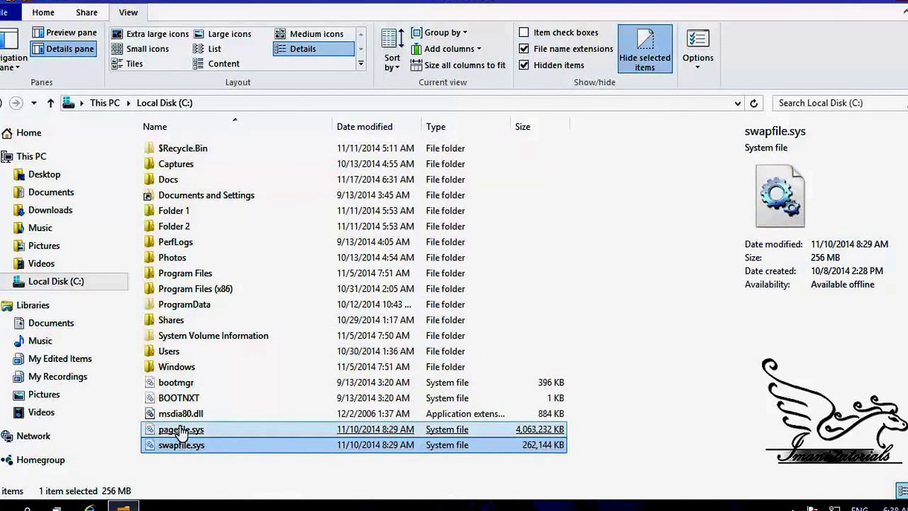
left_click(210, 386)
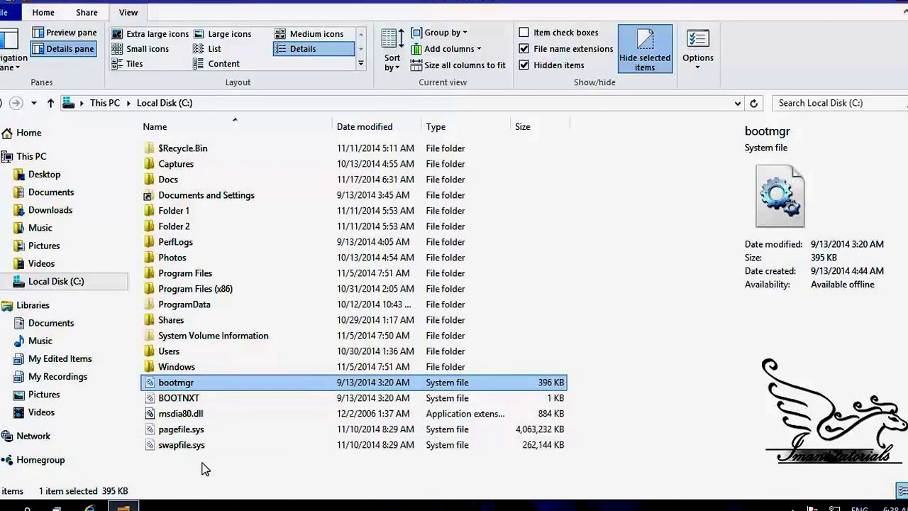
Step: Turn on "Hide protected operating system files (Recommended)" in Folder Options, apply the change and close the dialog
left_click(698, 49)
left_click(51, 166)
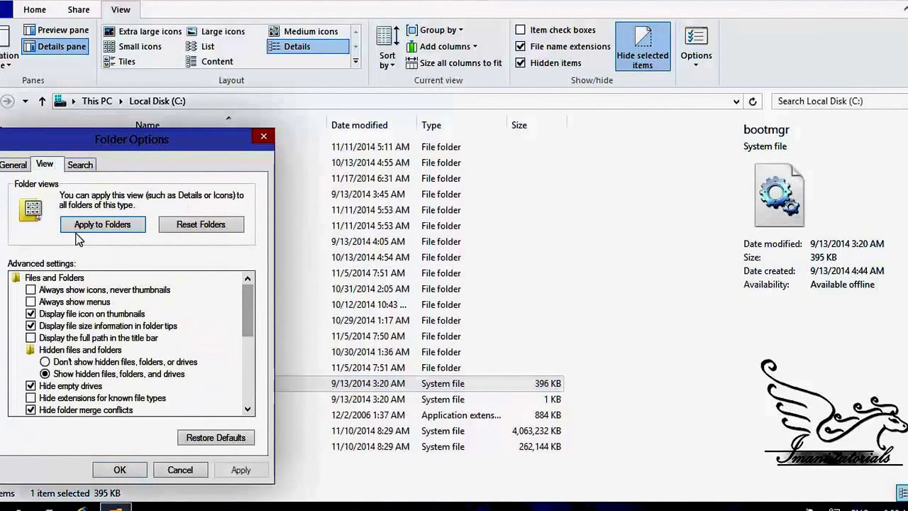
left_click_drag(249, 314, 249, 336)
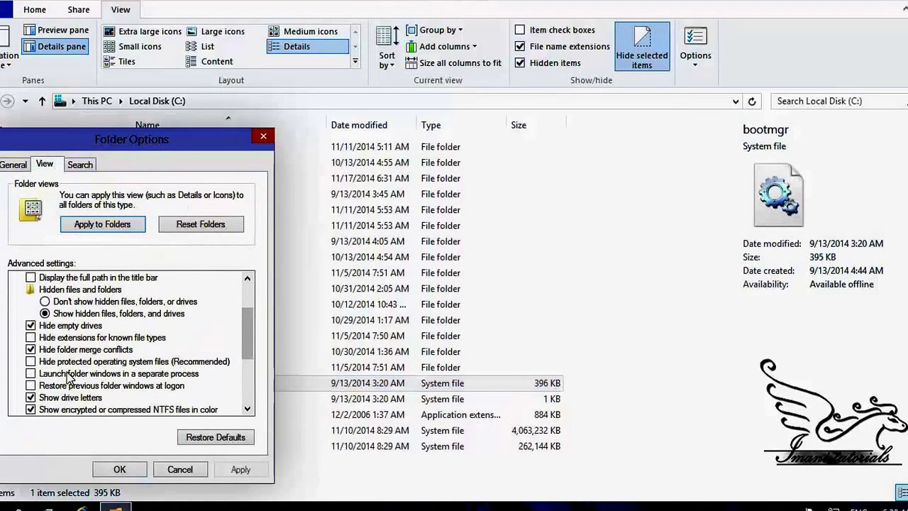
left_click(31, 361)
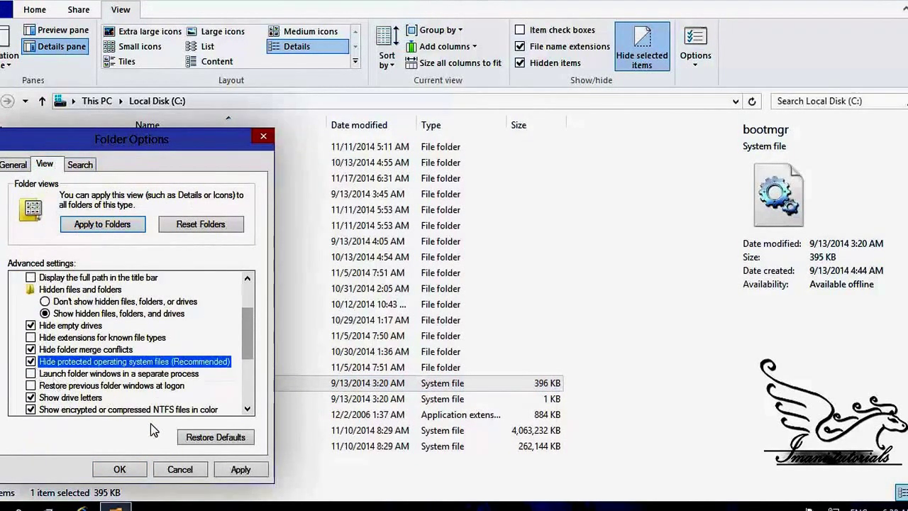
left_click(234, 471)
left_click(121, 468)
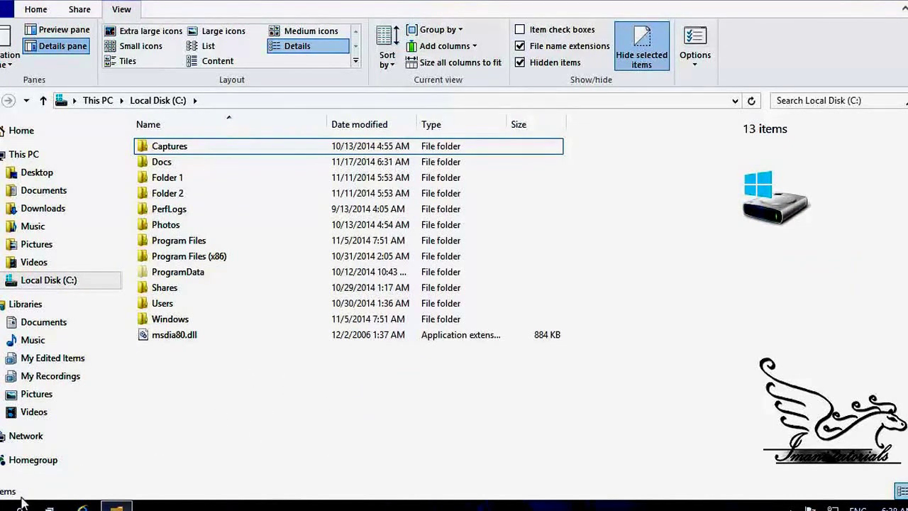
key("super+x")
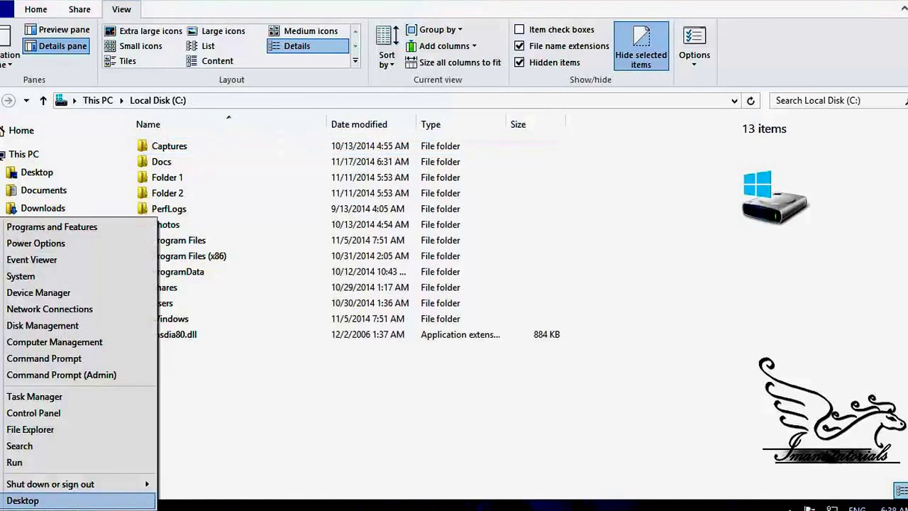
left_click(39, 464)
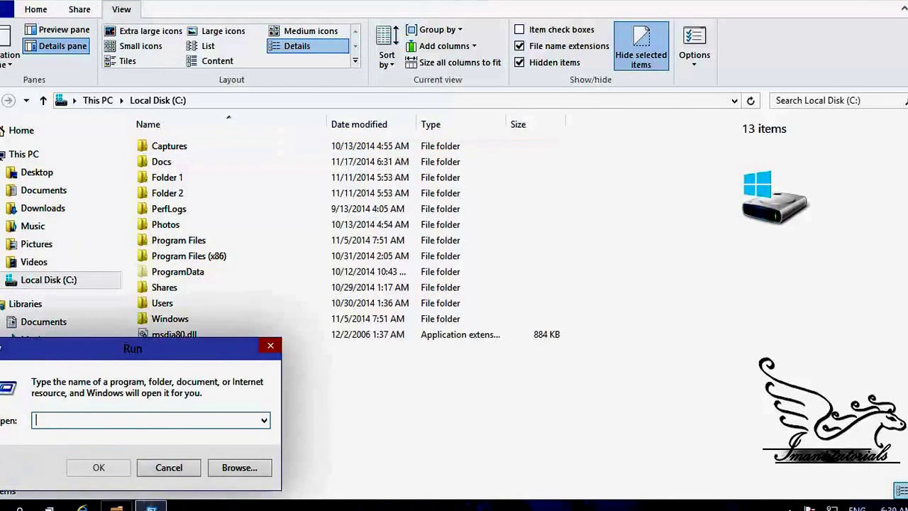
type("cmd")
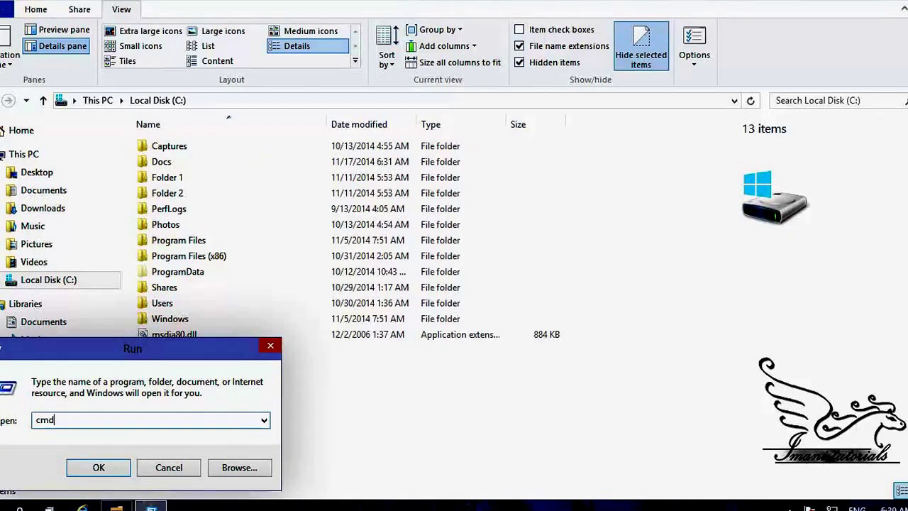
left_click(193, 470)
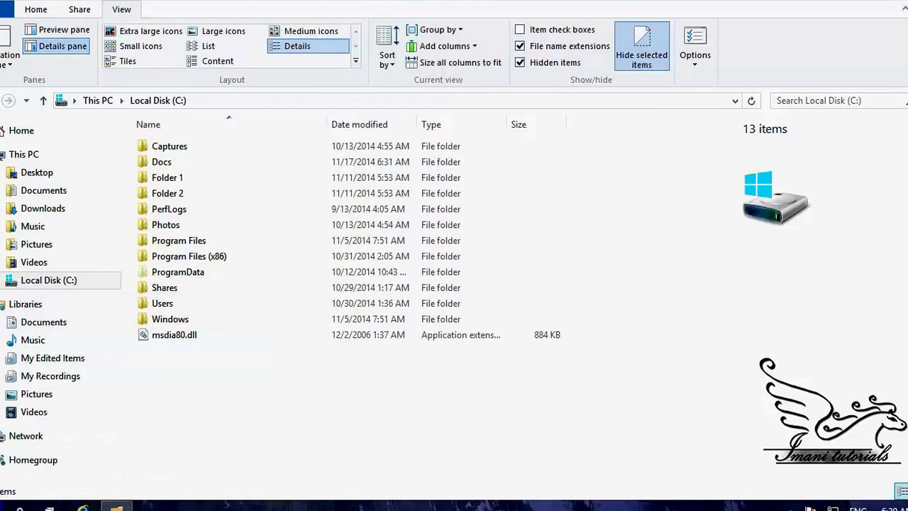
Step: Search for cmd, run Command Prompt as administrator with the elevation approved, and move its window clear of the folder list
key("super")
type("cmd")
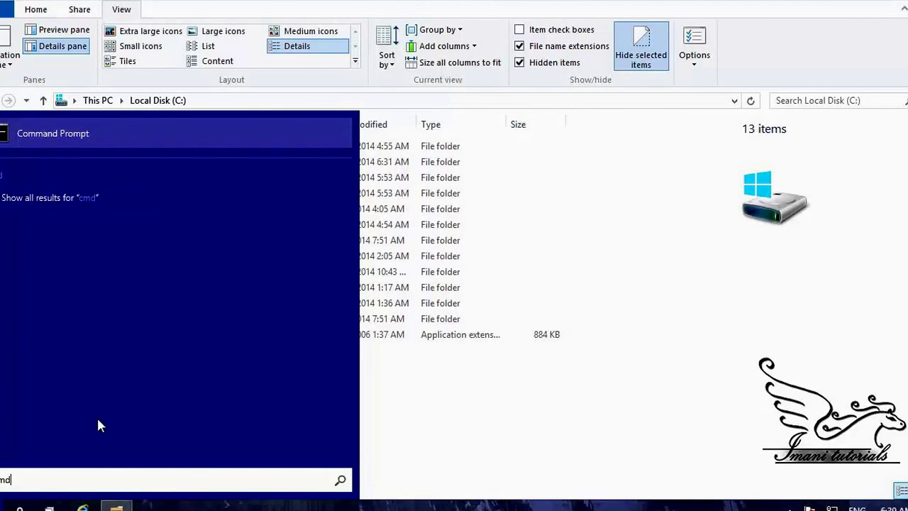
right_click(43, 139)
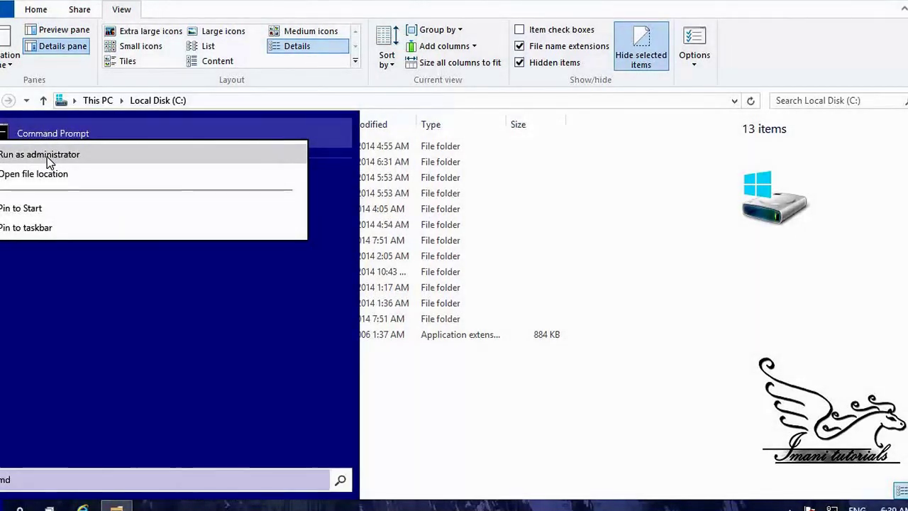
left_click(45, 159)
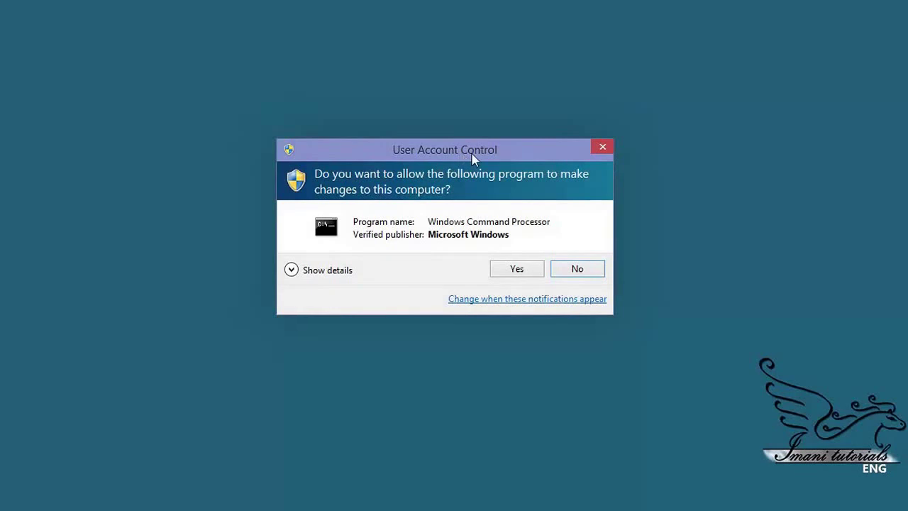
left_click(519, 272)
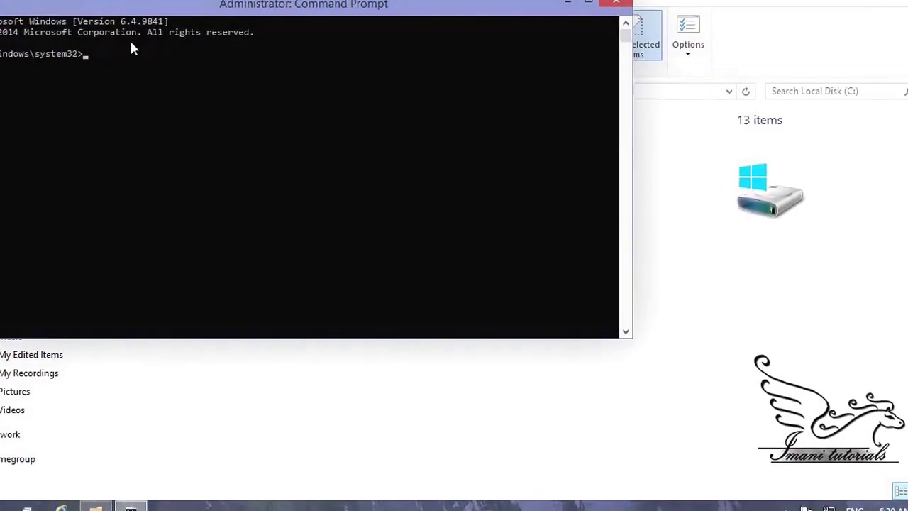
left_click_drag(157, 4, 321, 145)
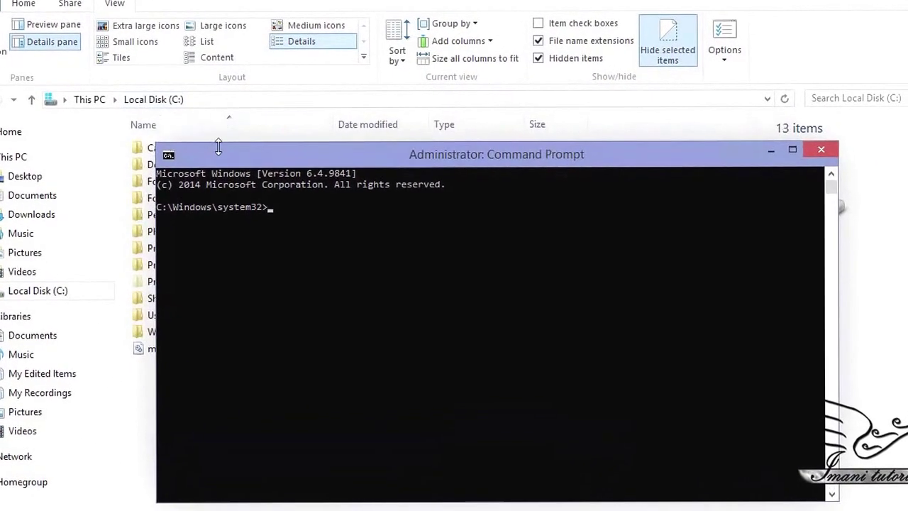
left_click_drag(253, 156, 346, 135)
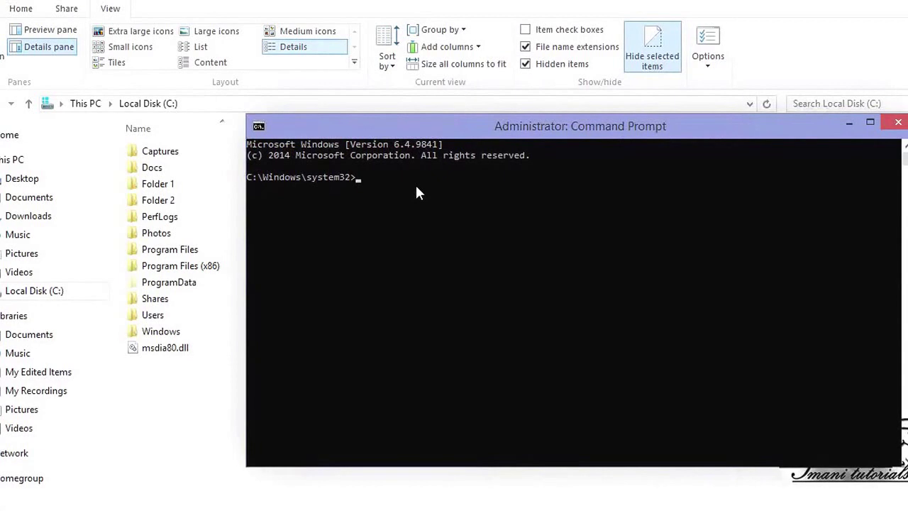
Step: Change to the root of drive C with cd\ and enter the Docs folder with cd docs
type("cd\\")
key("Return")
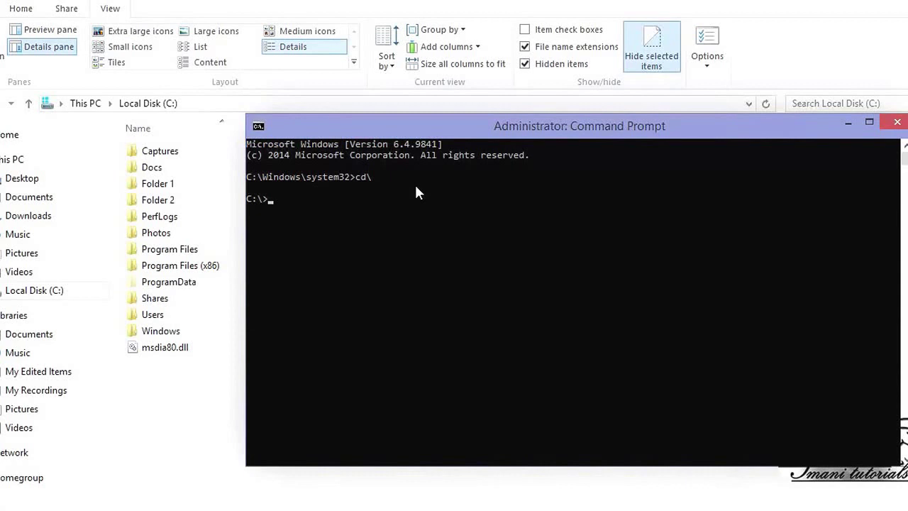
type("cd docs")
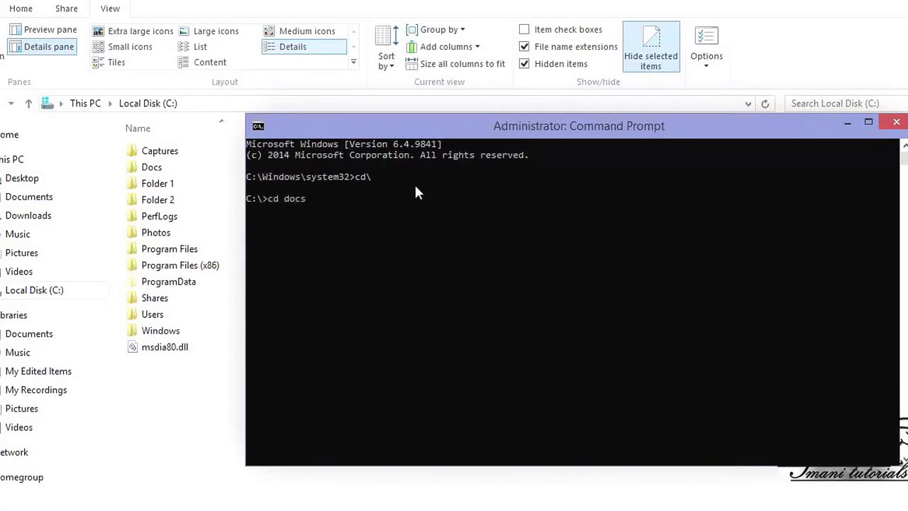
key("Return")
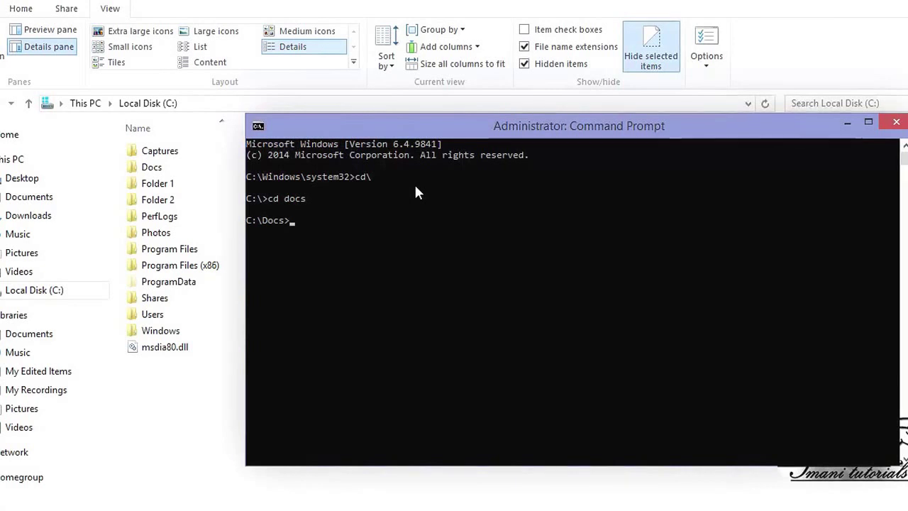
Step: Open the Docs folder on Local Disk (C:) in File Explorer and select doc.txt
double_click(147, 171)
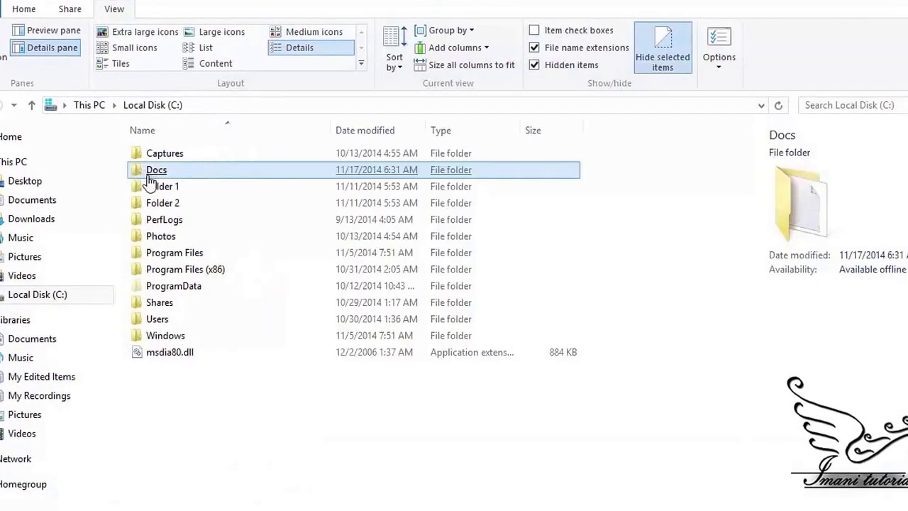
left_click(170, 177)
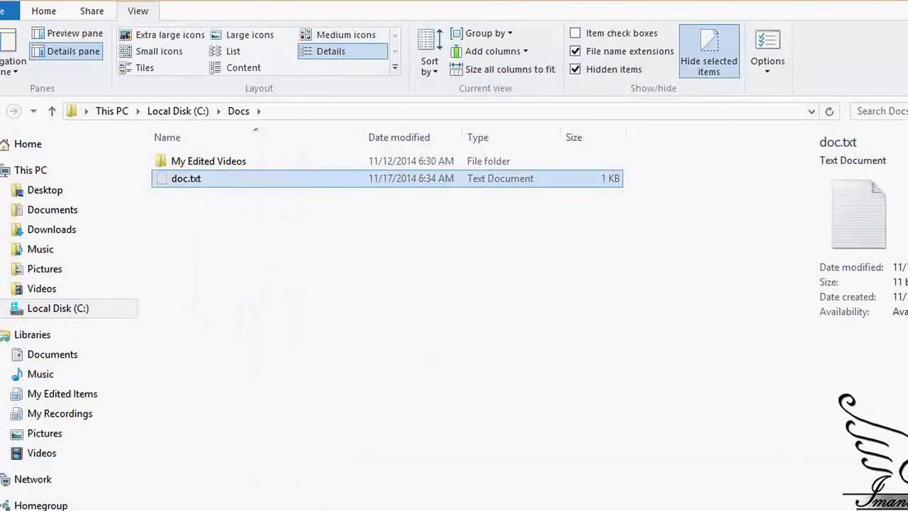
mouse_move(170, 509)
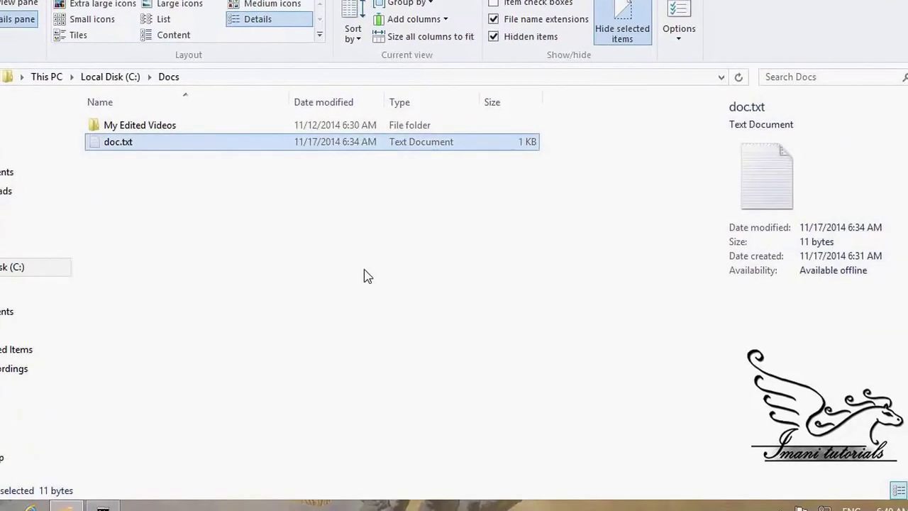
Step: Switch to Command Prompt and set the system, hidden and read-only attributes with attrib +s +h +r doc.txt
left_click(96, 506)
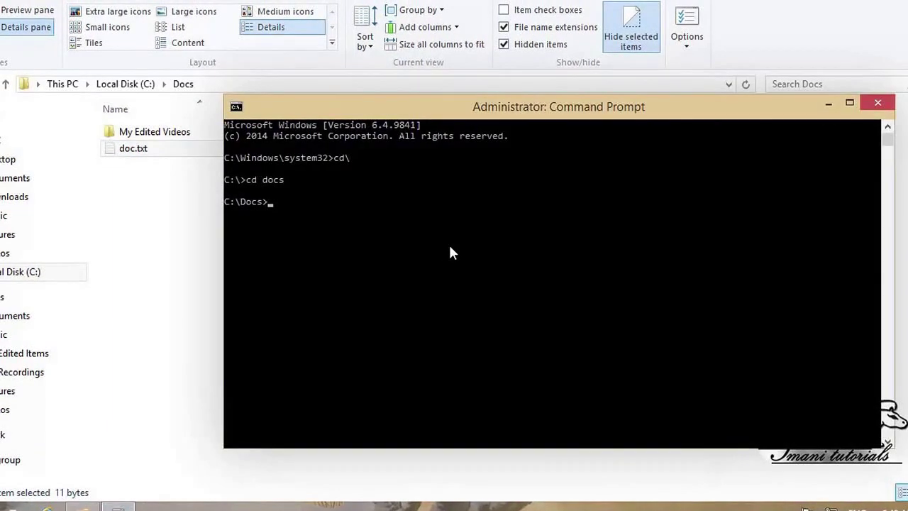
type("attrib")
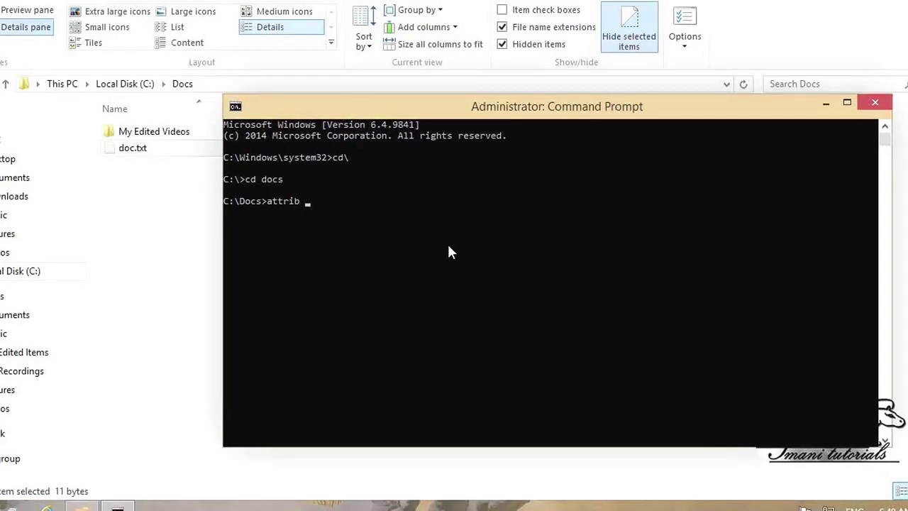
type("+")
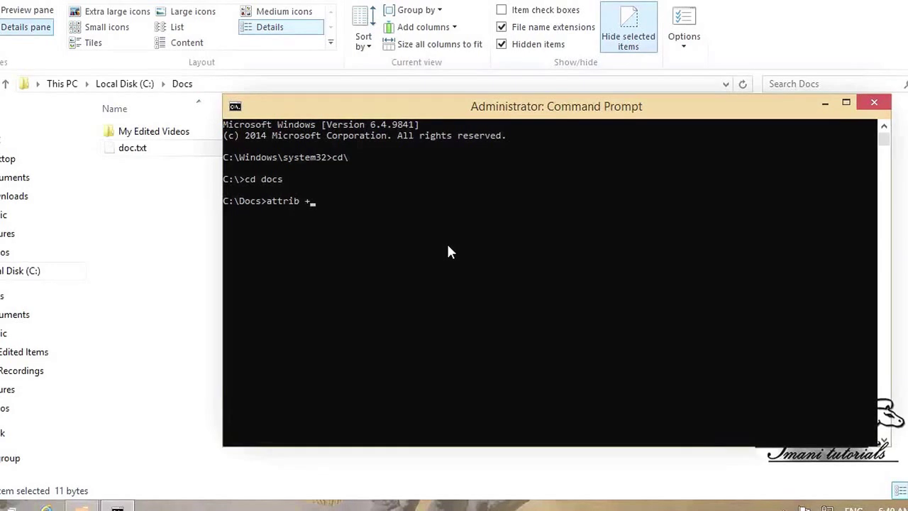
type("s +h")
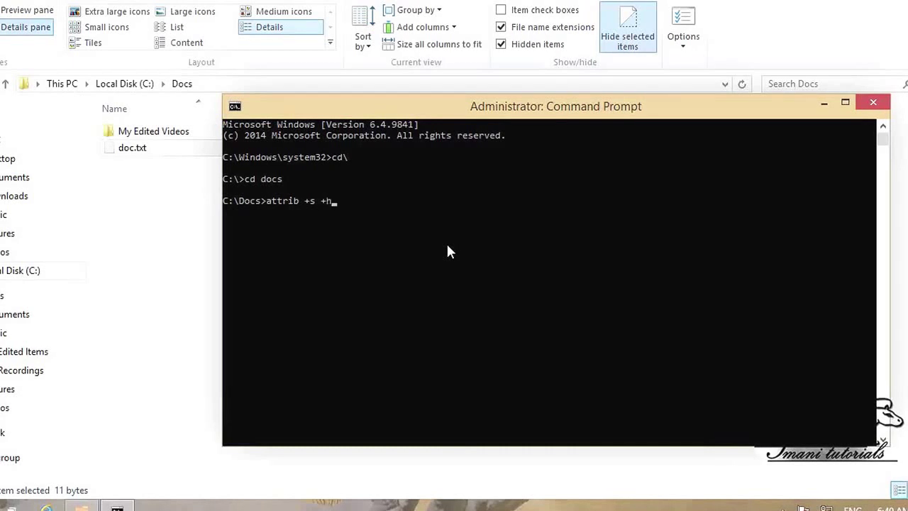
type(" +r d")
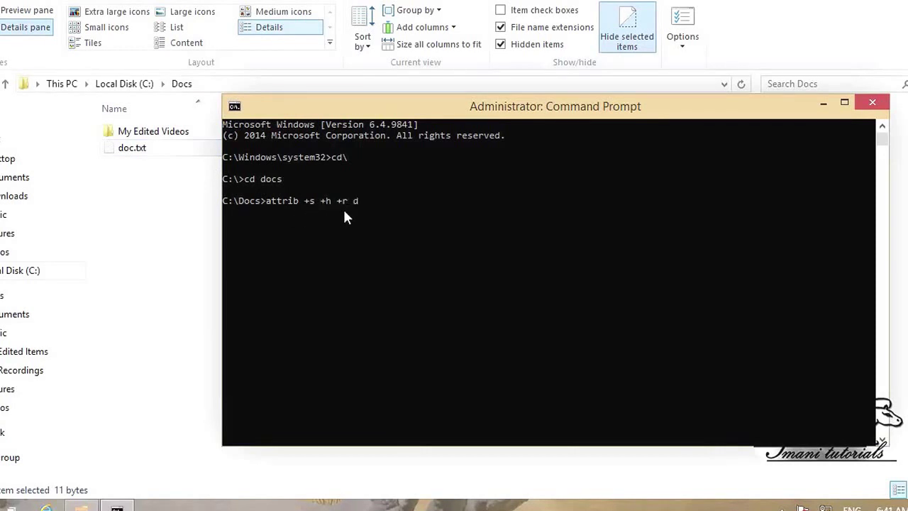
type("oc.txt")
key("Return")
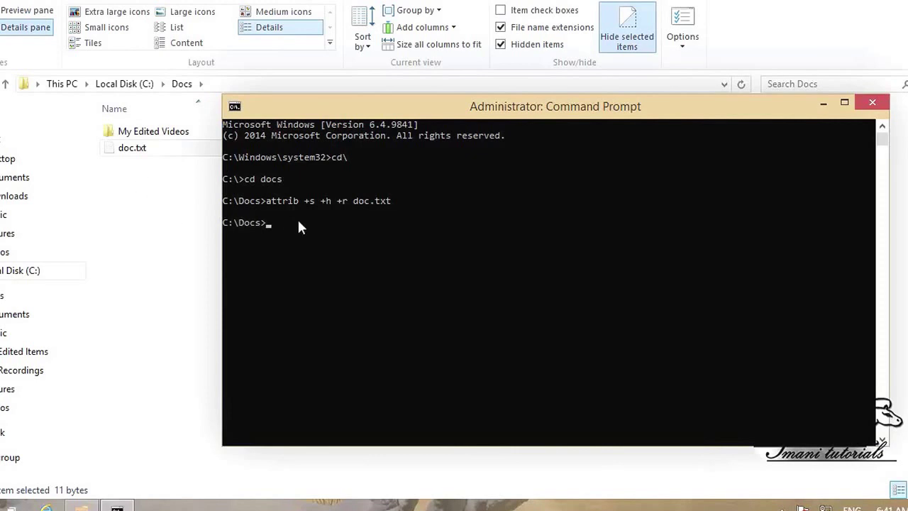
Step: Check the Docs folder in File Explorer, review the hidden and protected system file settings in Folder Options, and close the dialog
left_click(182, 218)
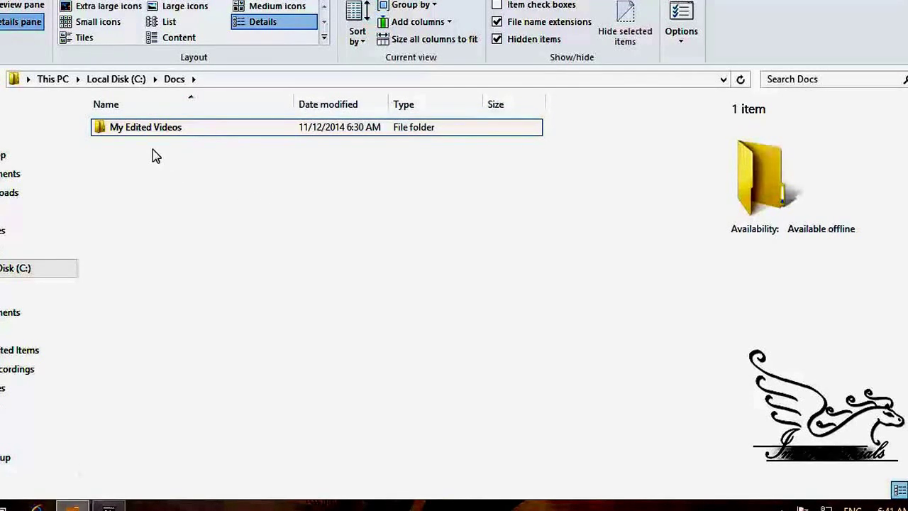
left_click(681, 14)
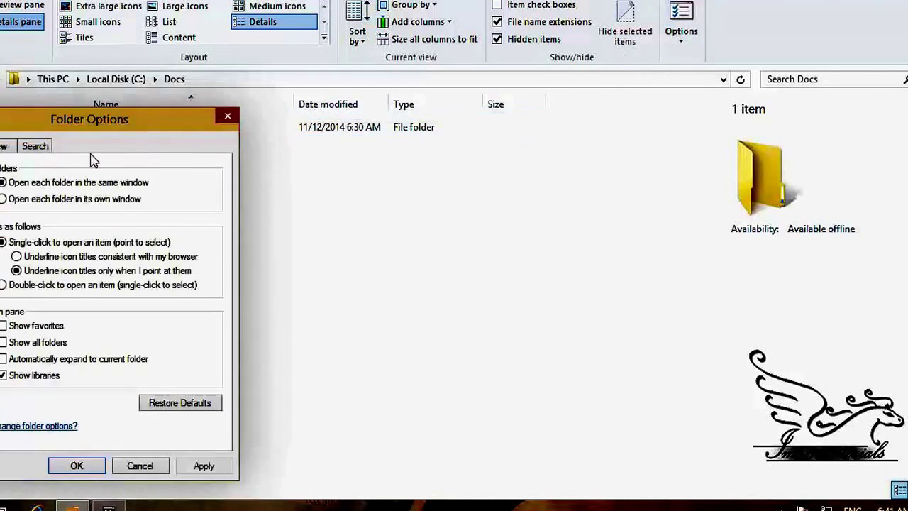
left_click(4, 147)
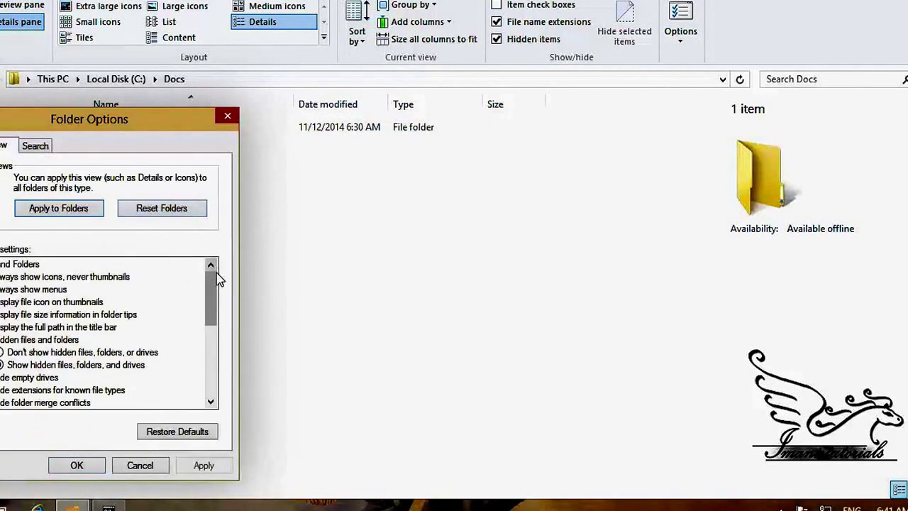
left_click_drag(217, 277, 217, 306)
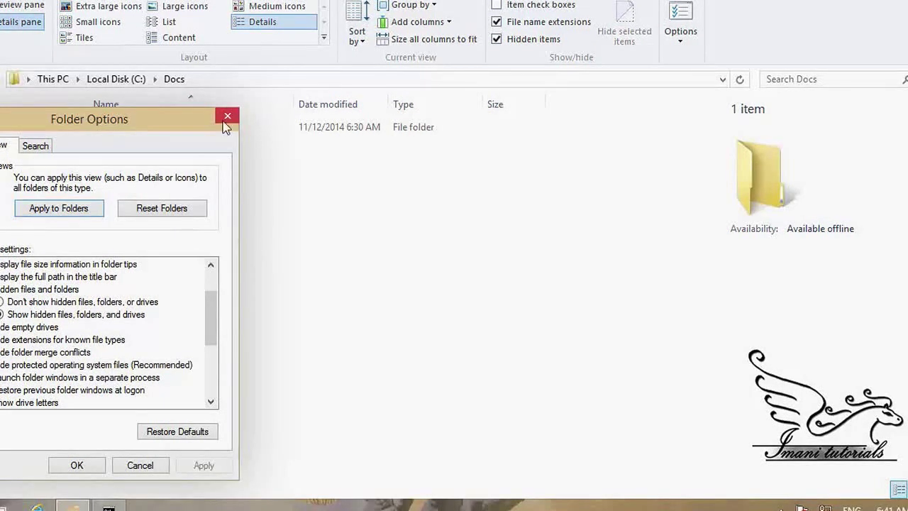
left_click(227, 115)
Step: Switch to Command Prompt and remove the system attribute while keeping hidden and read-only with attrib -s +h +r doc.txt
left_click(108, 505)
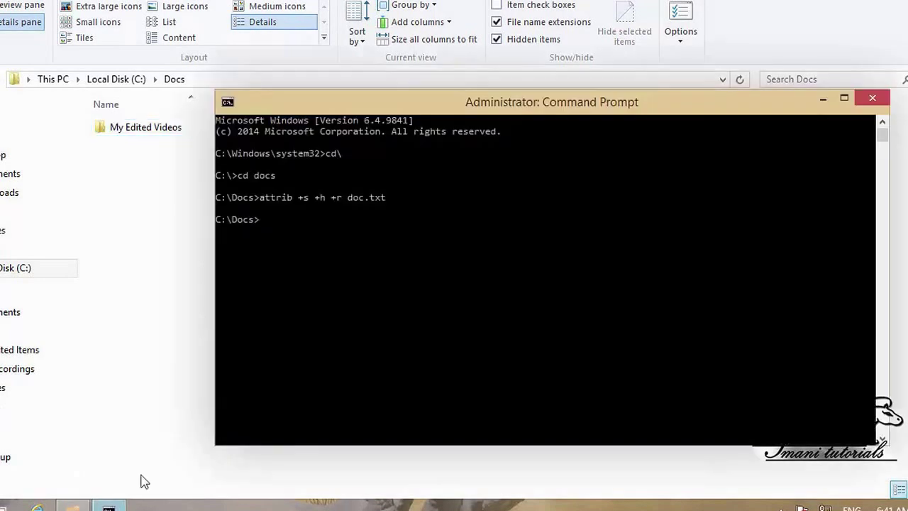
key("Up")
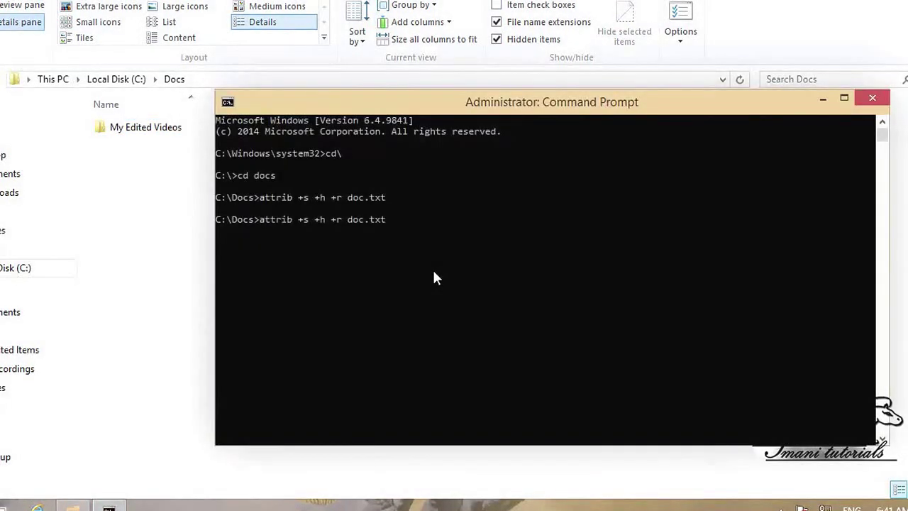
key("Left")
key("Left")
key("Left")
key("Left")
key("Left")
key("Left")
key("Left")
key("Left")
key("Left")
key("Left")
key("Left")
key("Left")
key("Left")
key("Left")
key("Left")
key("Left")
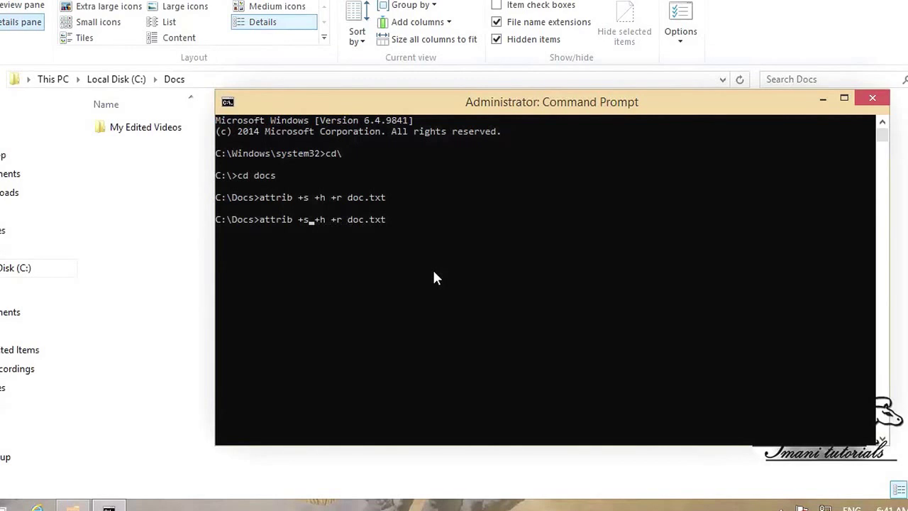
key("Delete")
type("-")
key("Return")
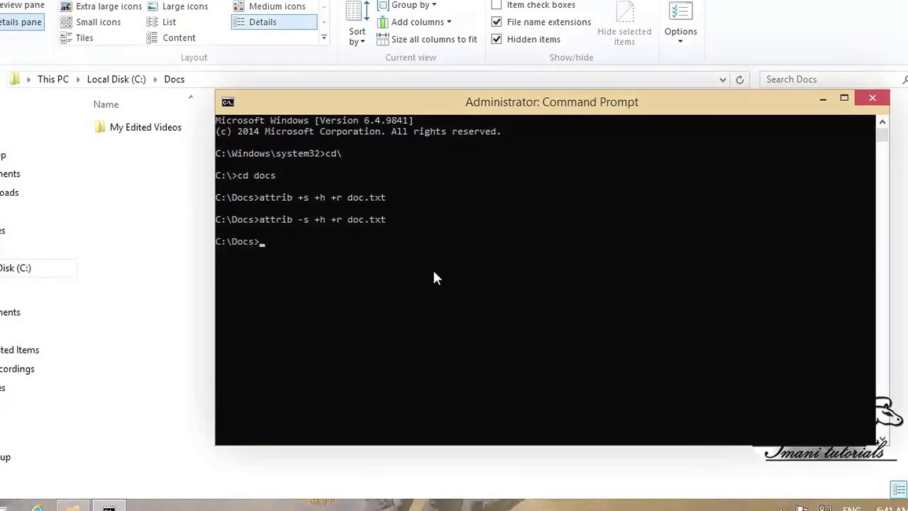
Step: Select doc.txt in the Docs folder in File Explorer and open its Properties to check its attributes
left_click(179, 245)
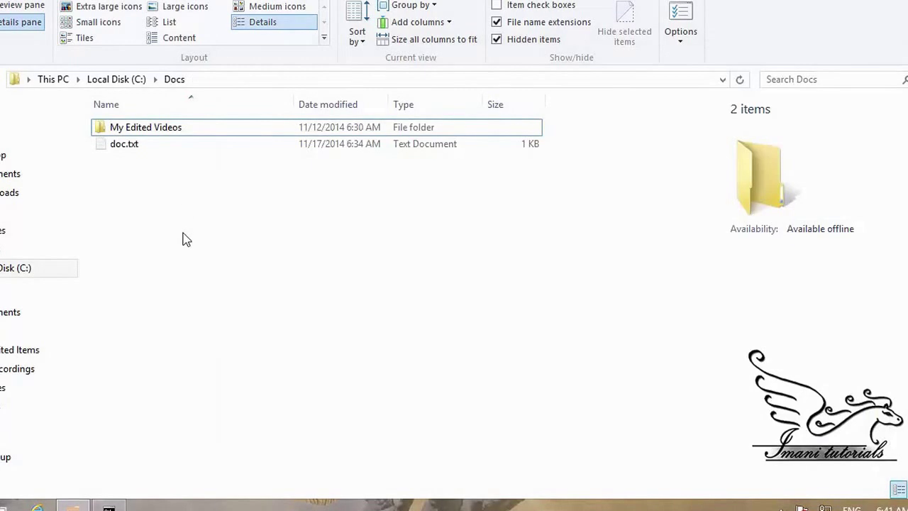
left_click(120, 145)
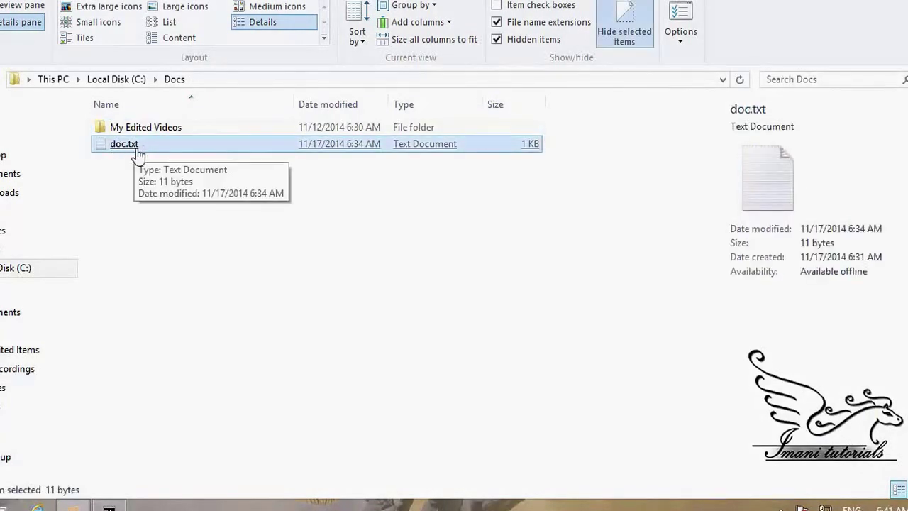
left_click(108, 505)
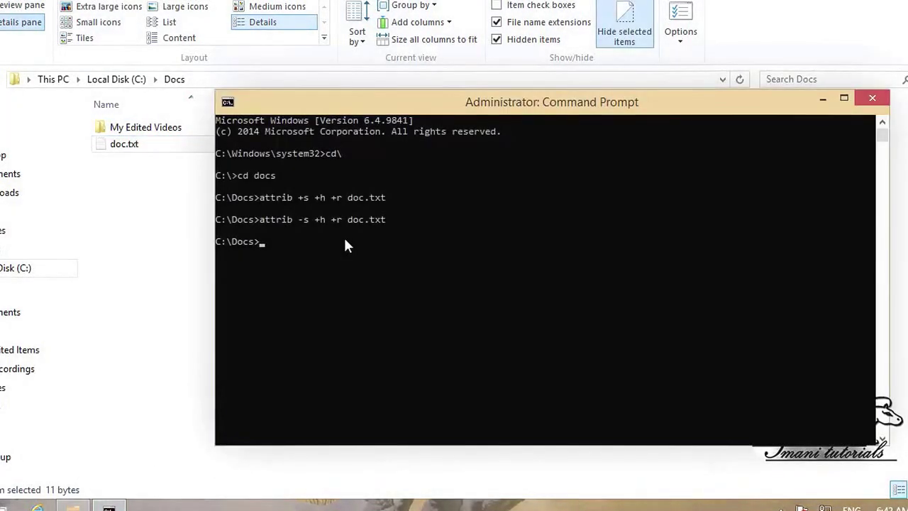
key("Up")
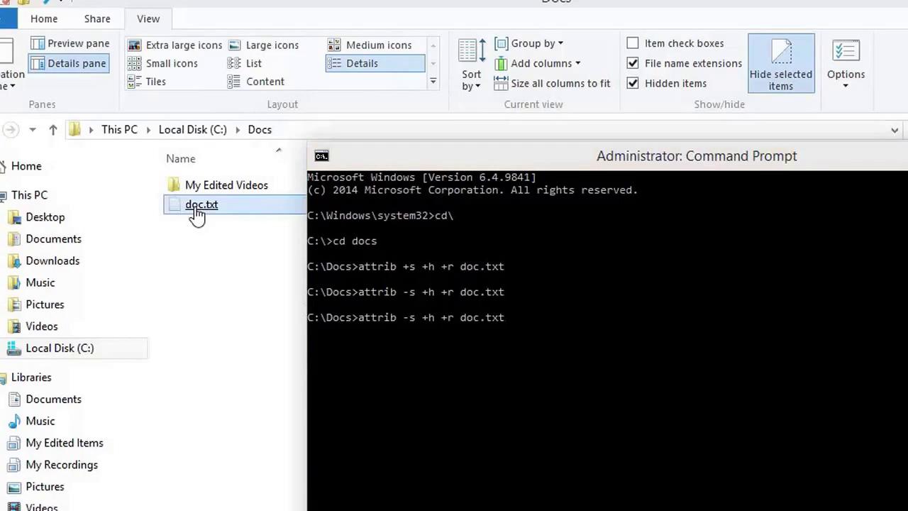
right_click(157, 171)
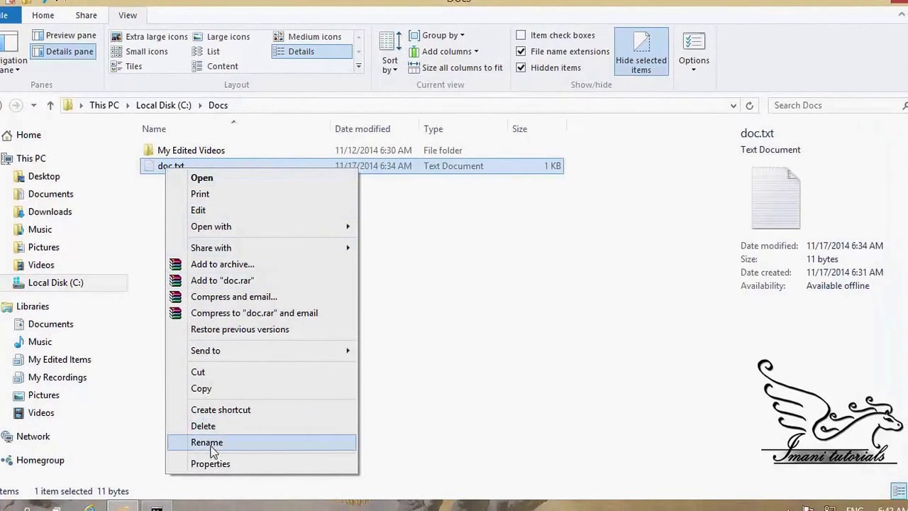
left_click(234, 509)
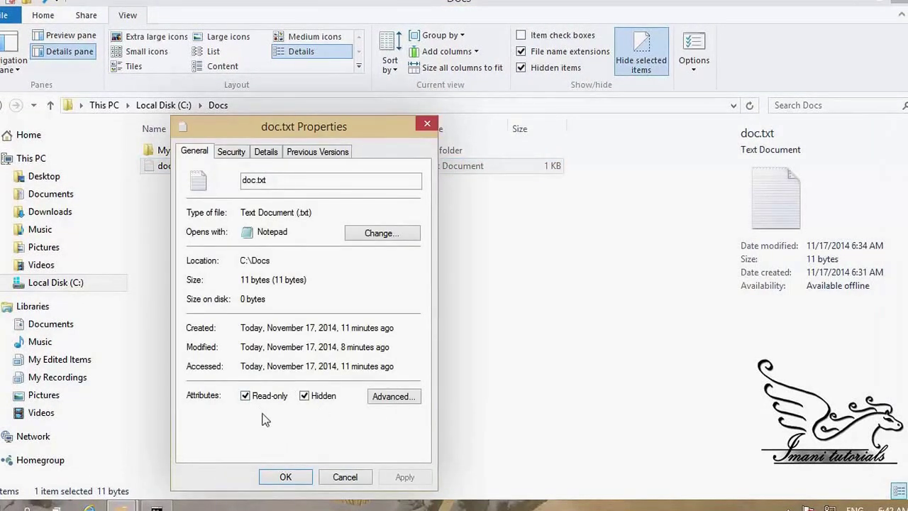
Step: Close Command Prompt, then clear the Hidden and Read-only attributes in doc.txt Properties and apply the change
left_click(157, 507)
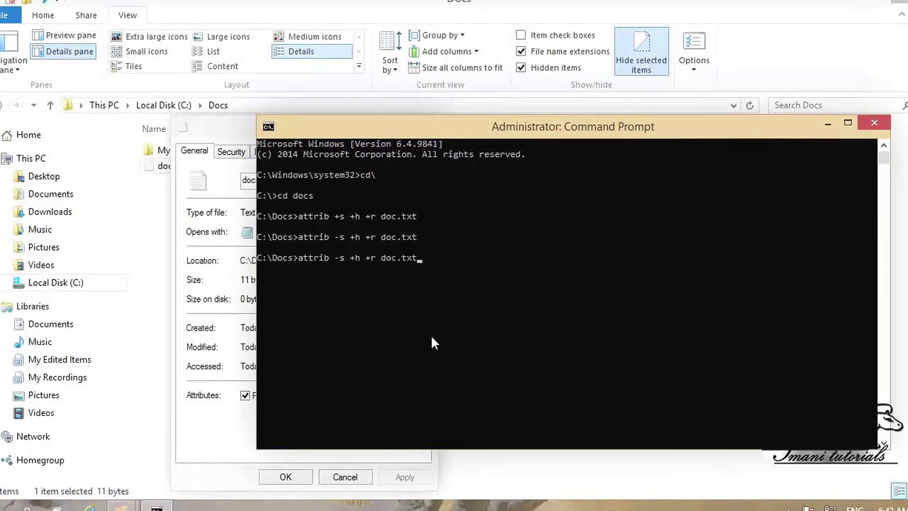
left_click(864, 130)
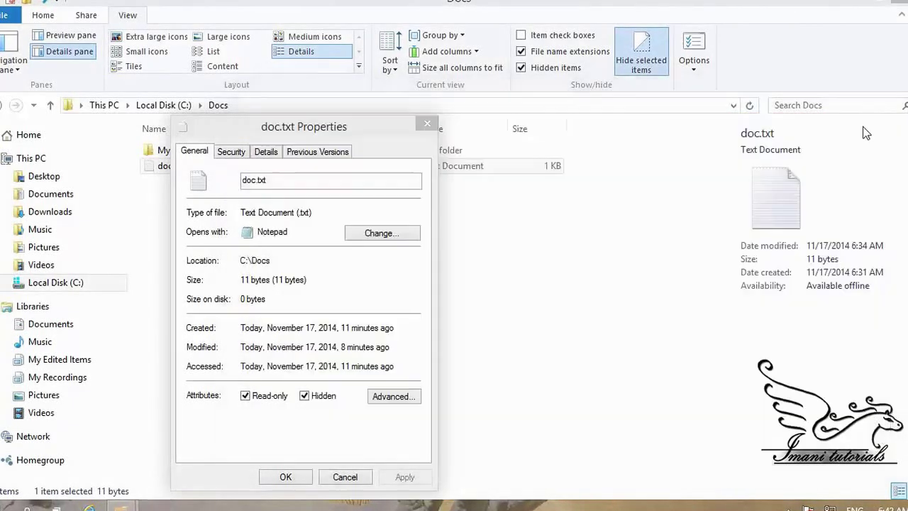
left_click(289, 403)
left_click(300, 395)
left_click(250, 396)
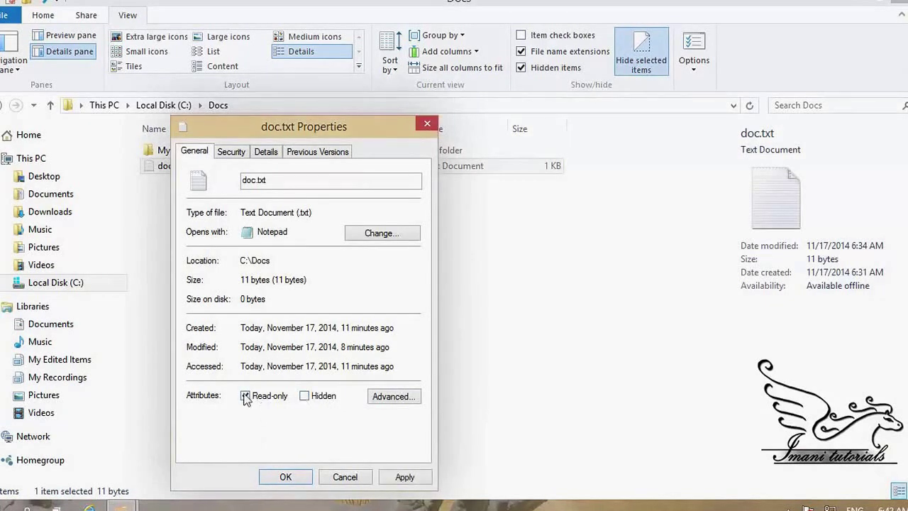
left_click(401, 477)
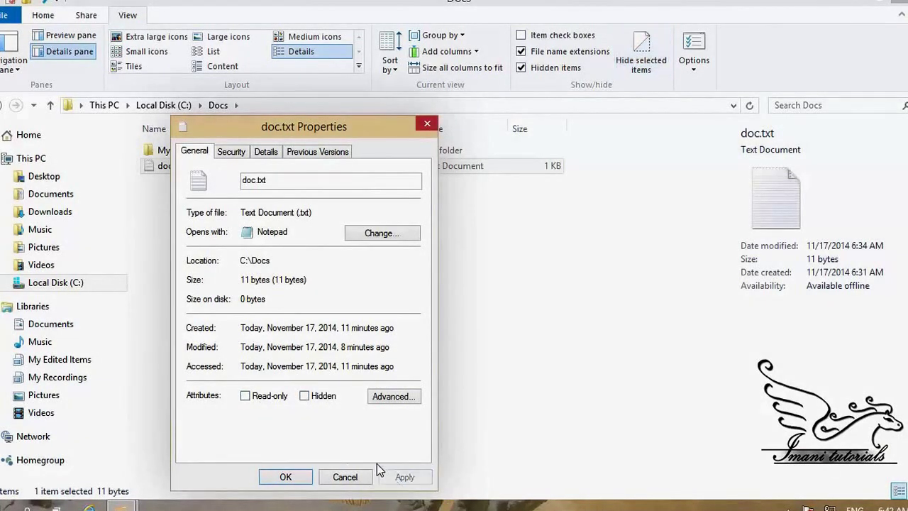
Step: Enable "Compress contents to save disk space" in the advanced attributes of doc.txt and confirm the properties
left_click(392, 399)
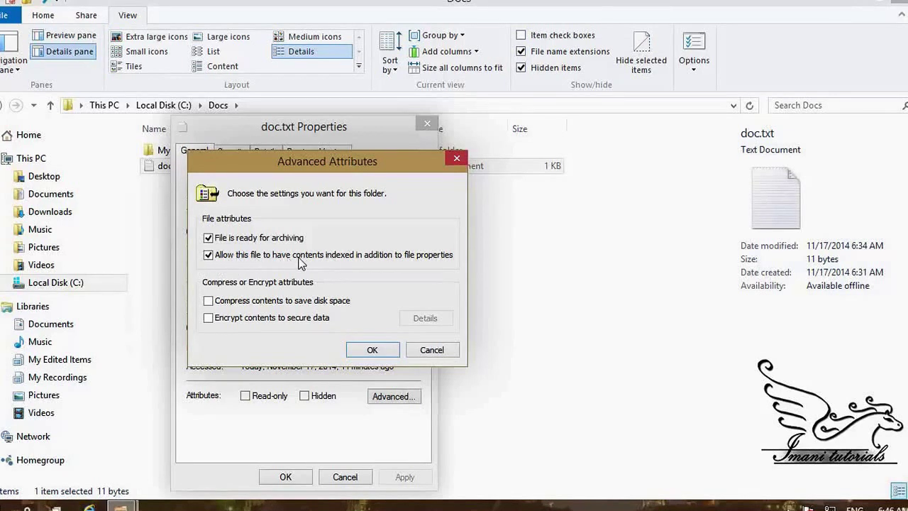
left_click(226, 302)
left_click(372, 350)
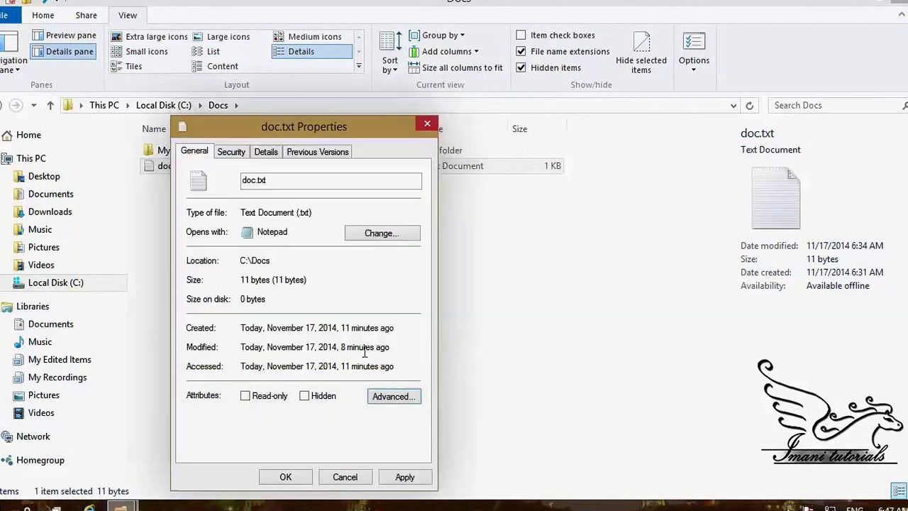
left_click(288, 478)
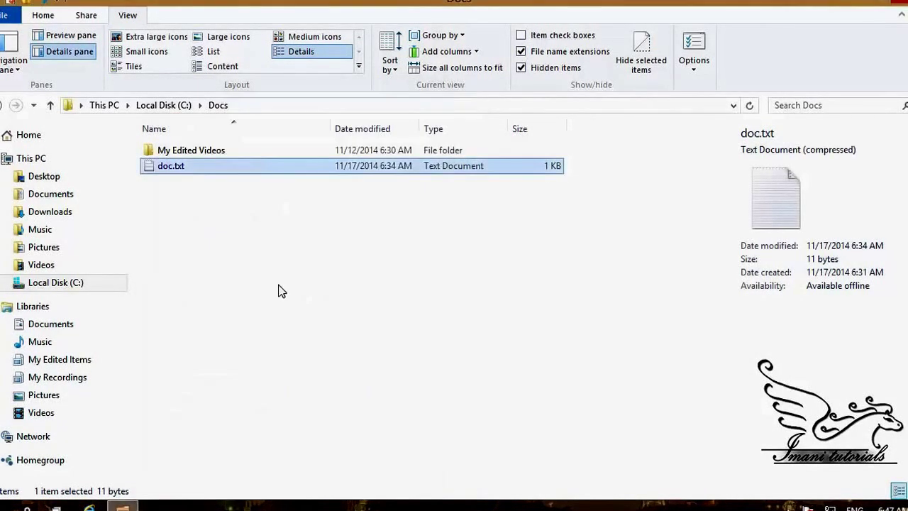
Step: Open the compressed doc.txt from the Docs folder in Notepad to view its contents, and close it
left_click(166, 179)
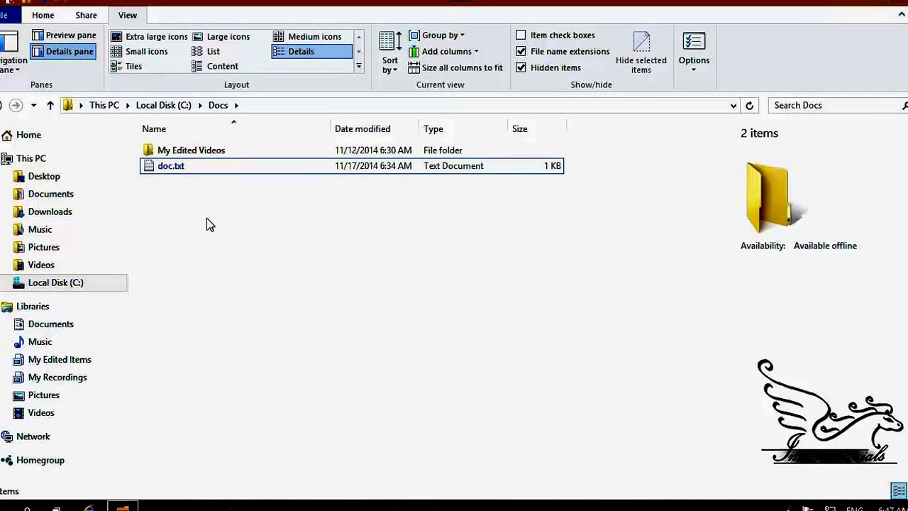
left_click(175, 170)
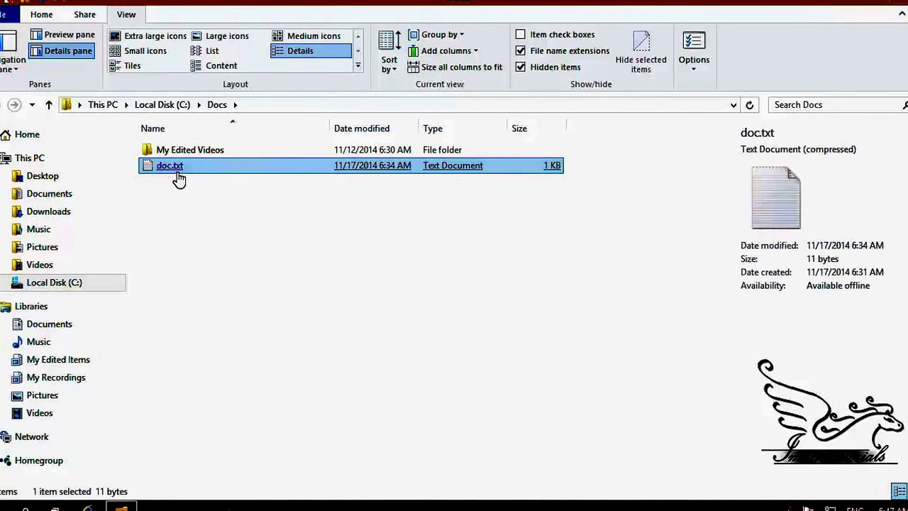
double_click(178, 174)
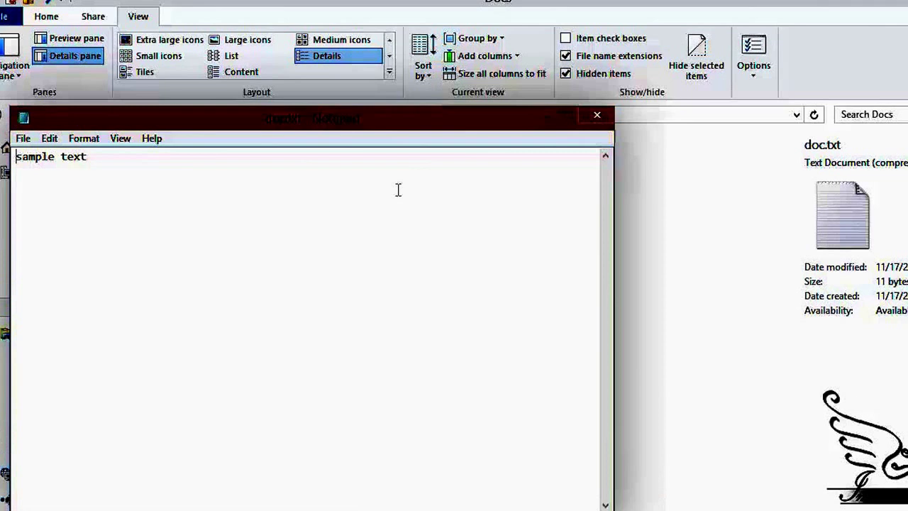
left_click(574, 113)
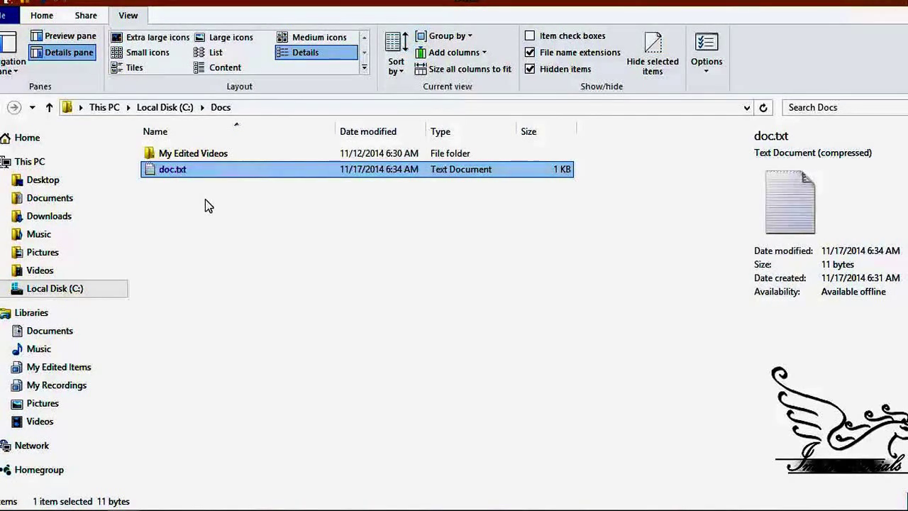
Step: Open the Properties of doc.txt and display its Advanced Attributes
right_click(164, 171)
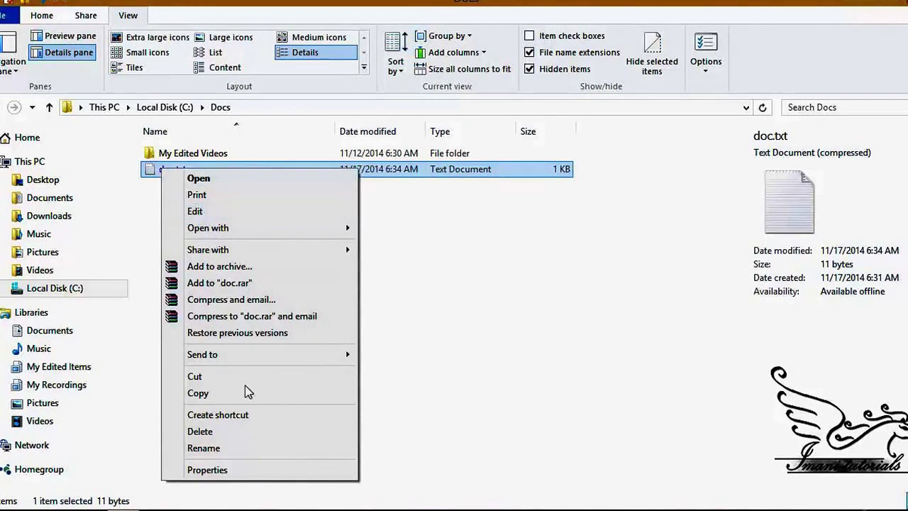
left_click(264, 471)
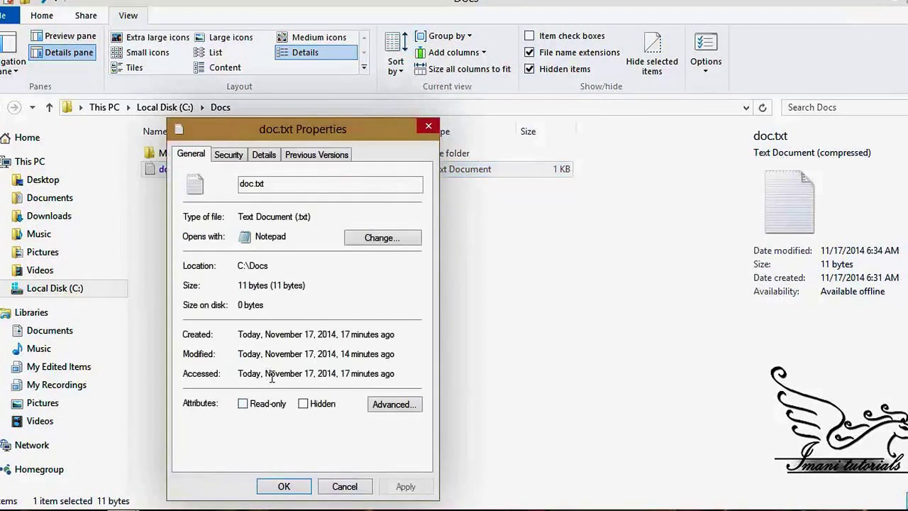
left_click(376, 409)
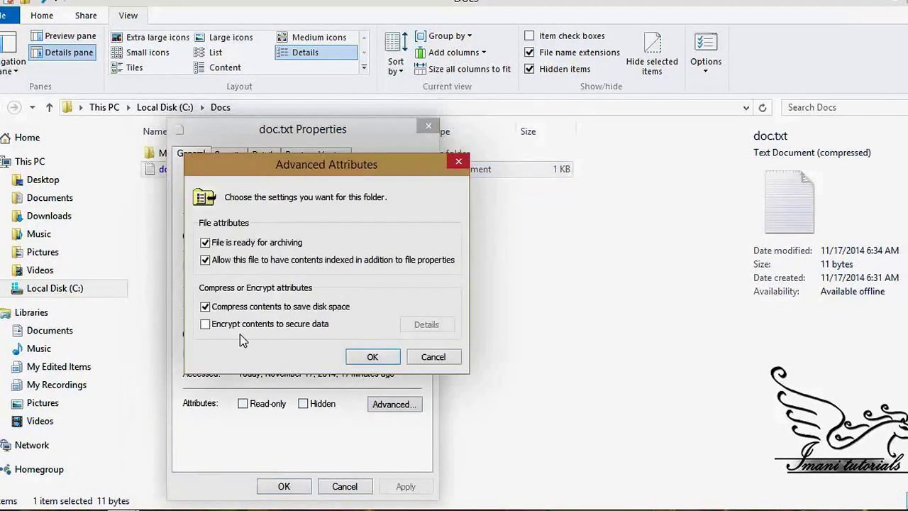